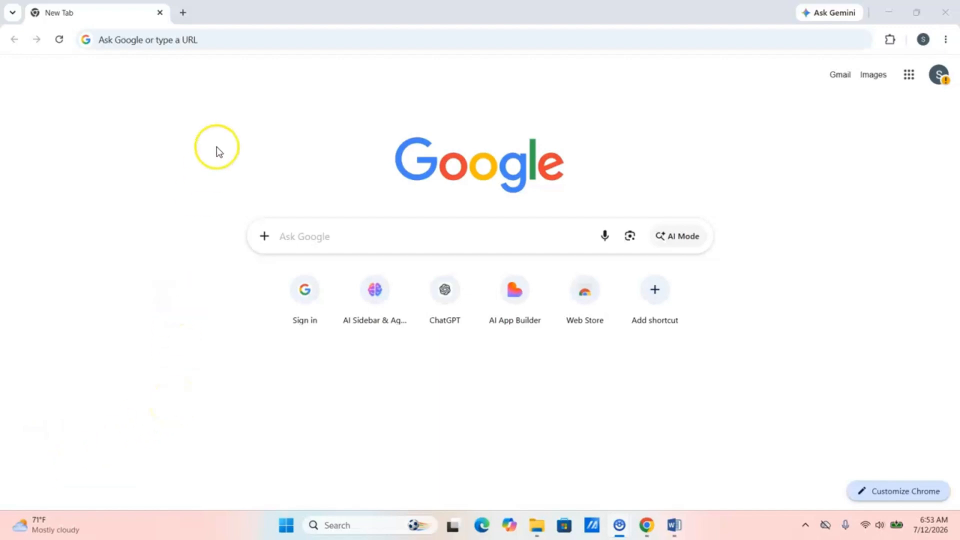
- Go to lovable.dev in Chrome and bring up the Create free account sign-up dialog
click(212, 34)
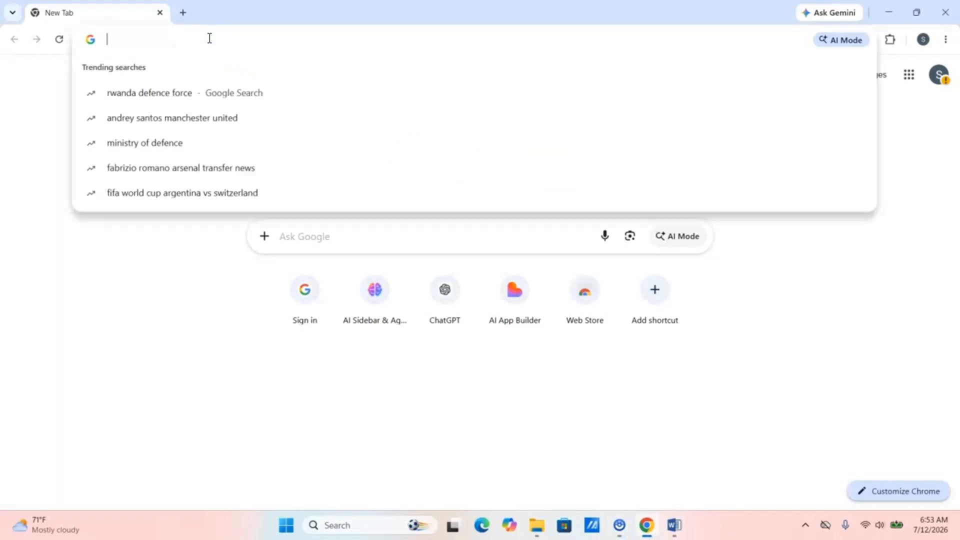
text(lo)
key(Right)
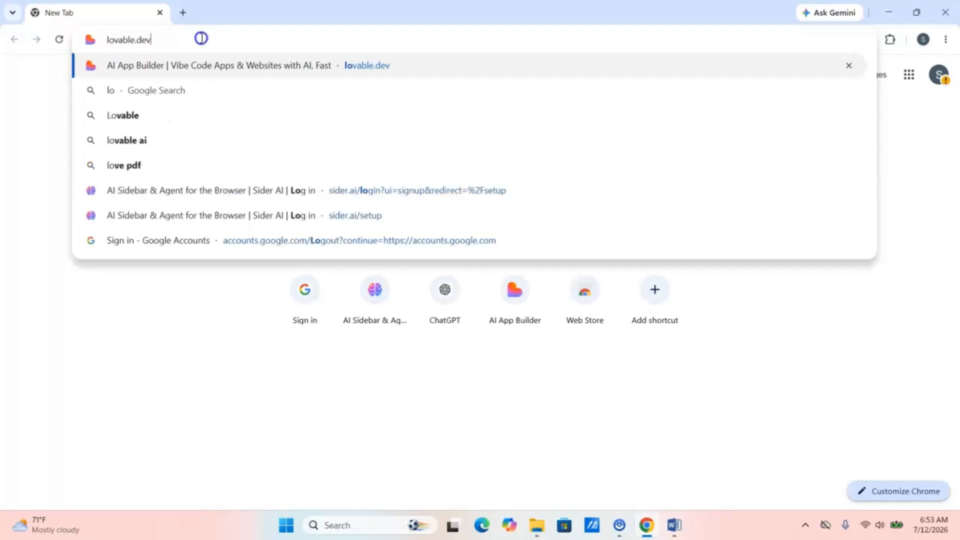
key(Return)
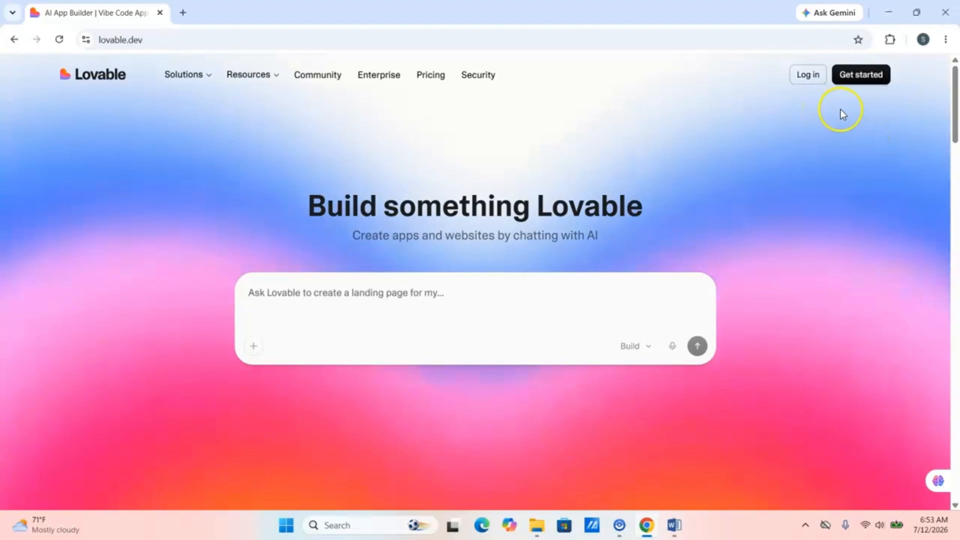
click(860, 76)
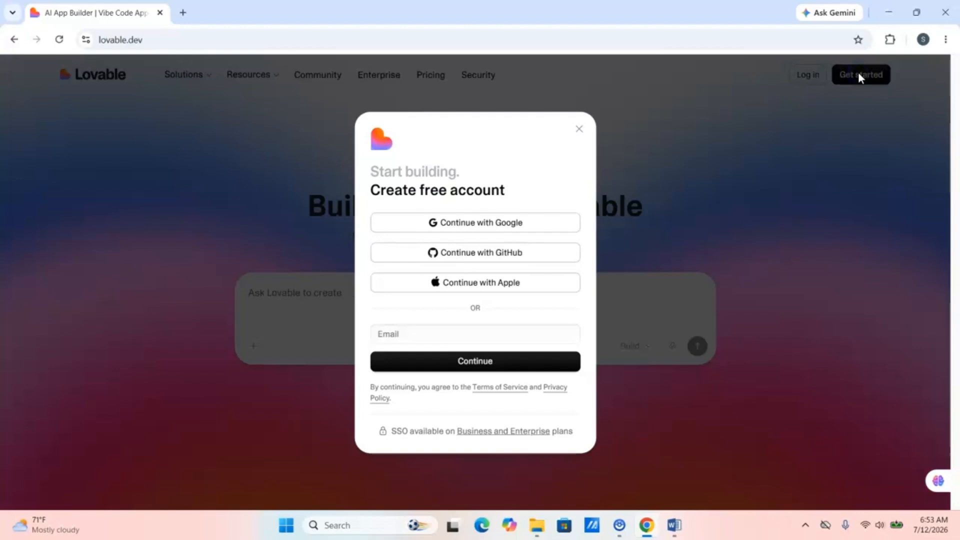
- Sign up for Lovable with a Google account, approve access, and start a new blank browser tab
click(461, 226)
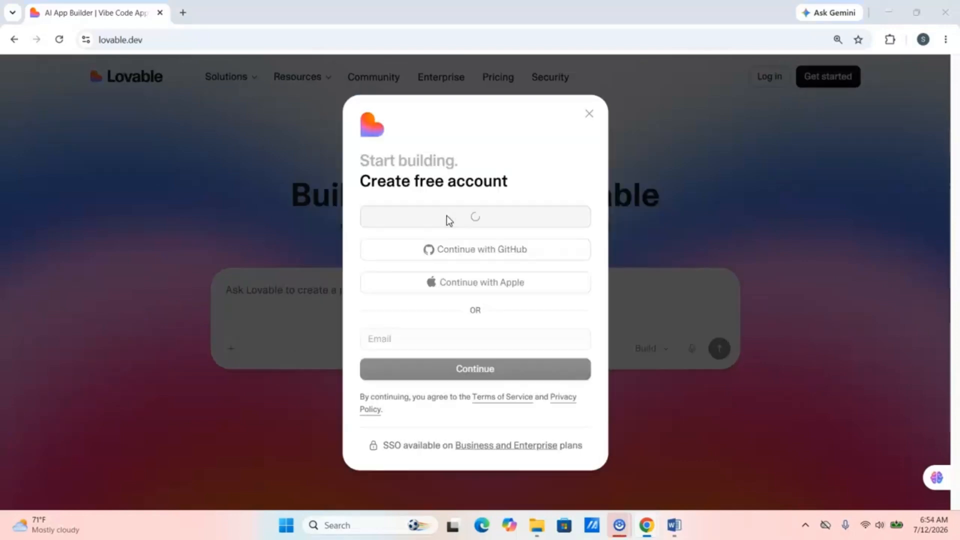
click(446, 216)
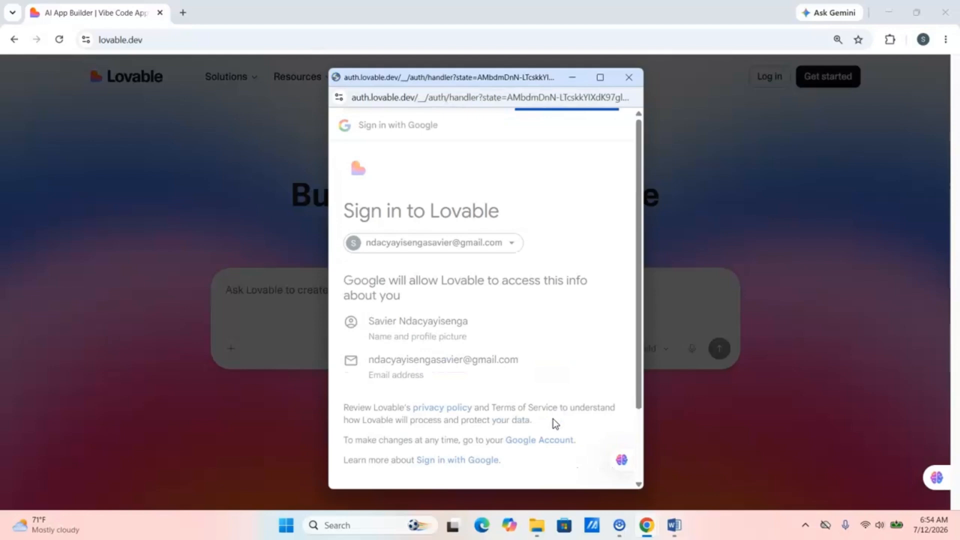
click(553, 421)
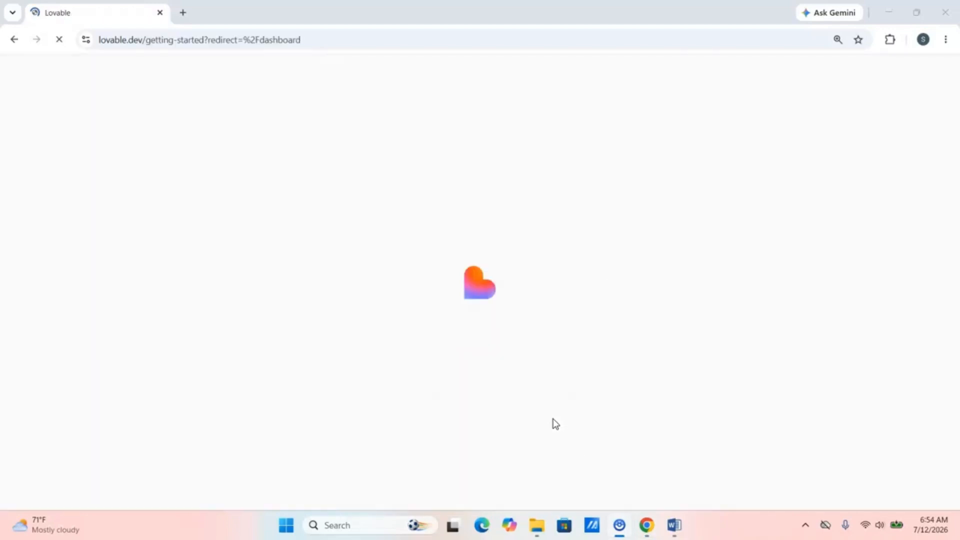
click(396, 309)
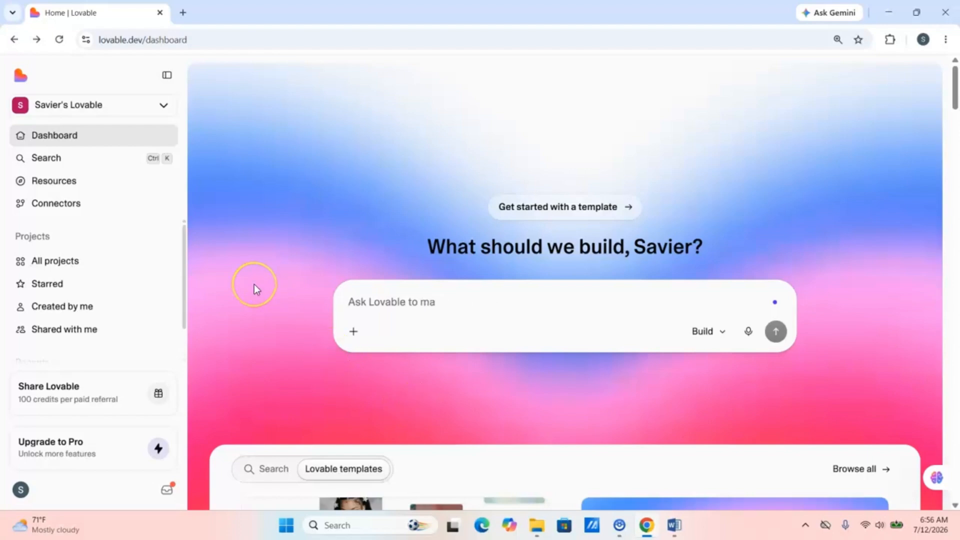
click(183, 12)
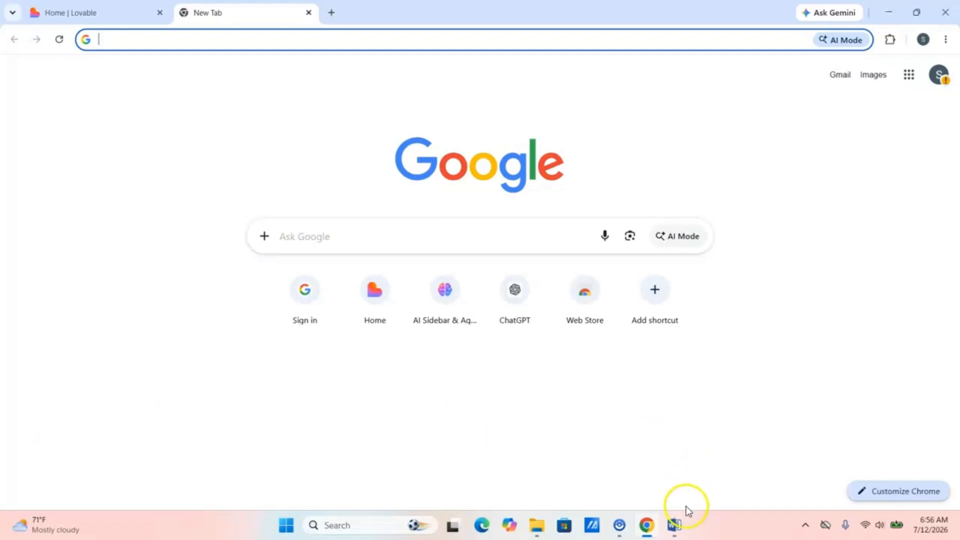
- In Word, close Document Recovery and keep the recovered files for later viewing
click(673, 527)
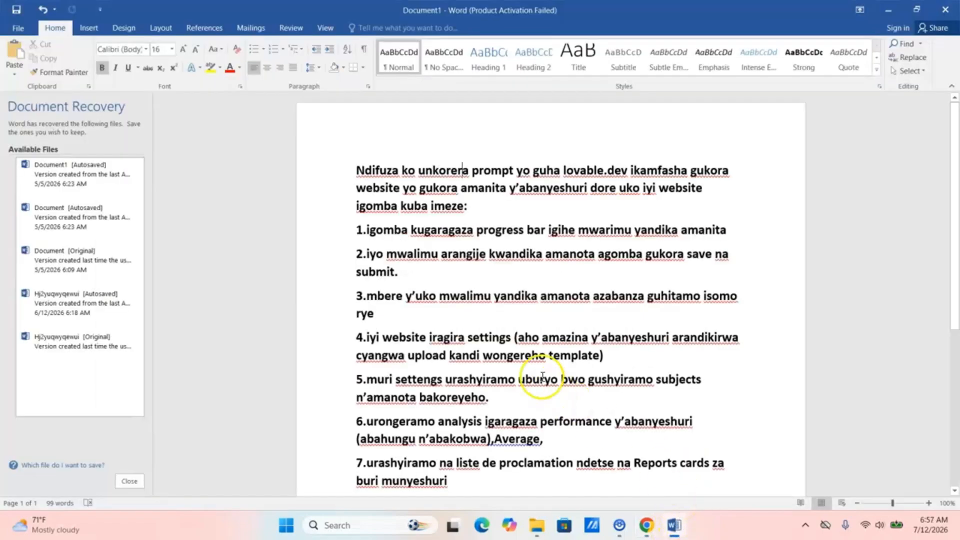
click(131, 476)
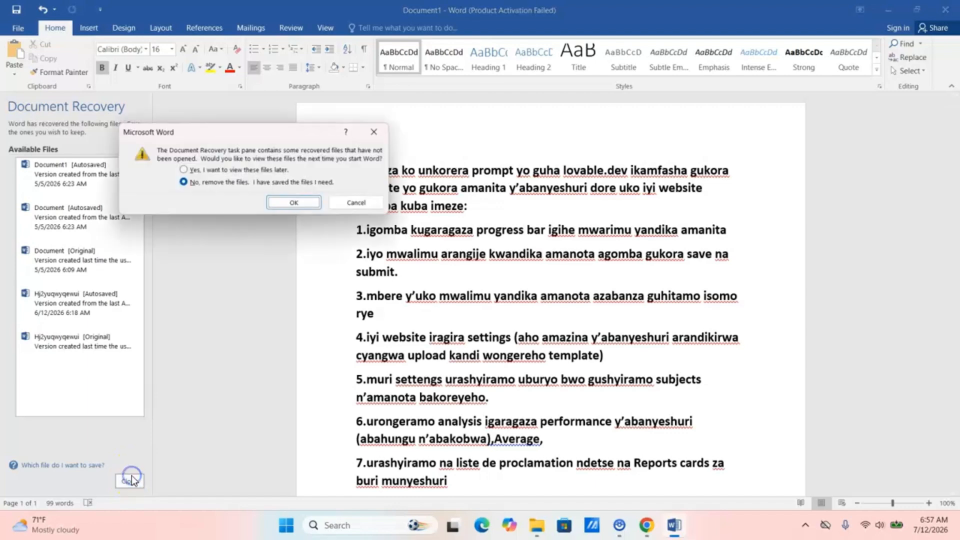
click(194, 171)
click(296, 204)
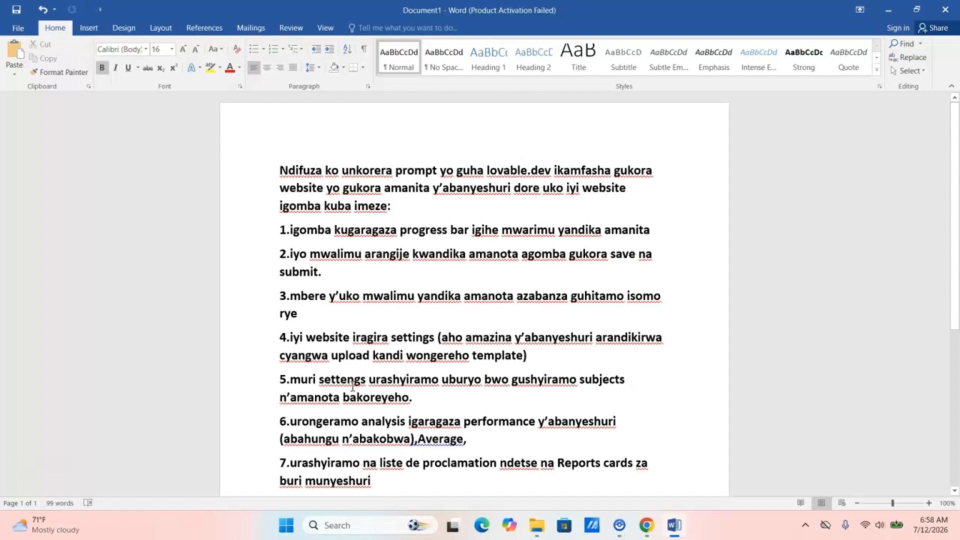
- Copy the full eight-item website requirements text from Word and return to Chrome
click(308, 421)
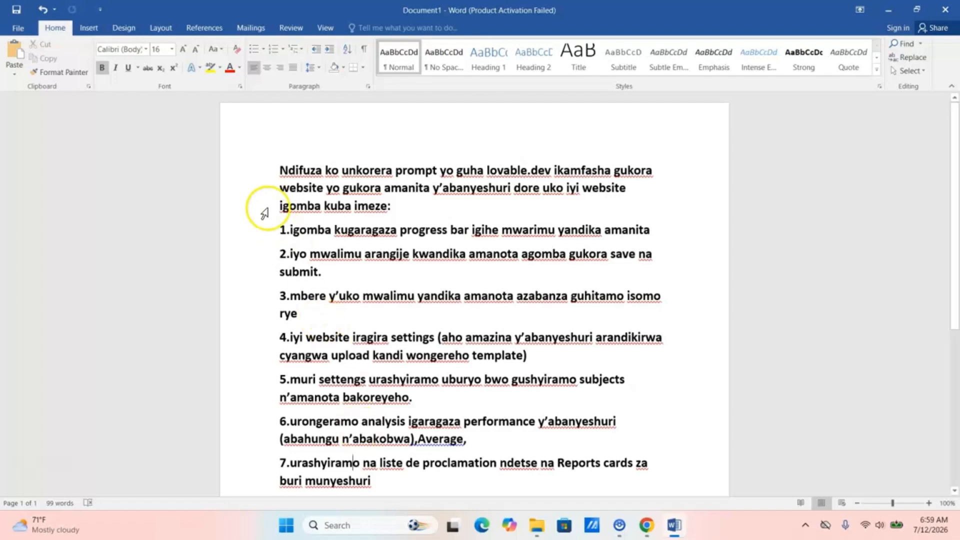
click(280, 170)
drag(280, 170, 370, 430)
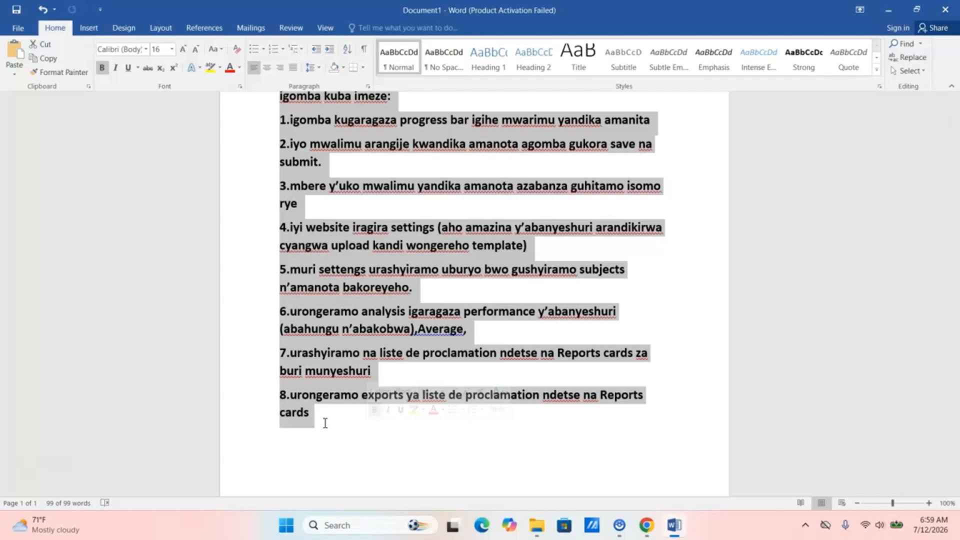
right_click(328, 375)
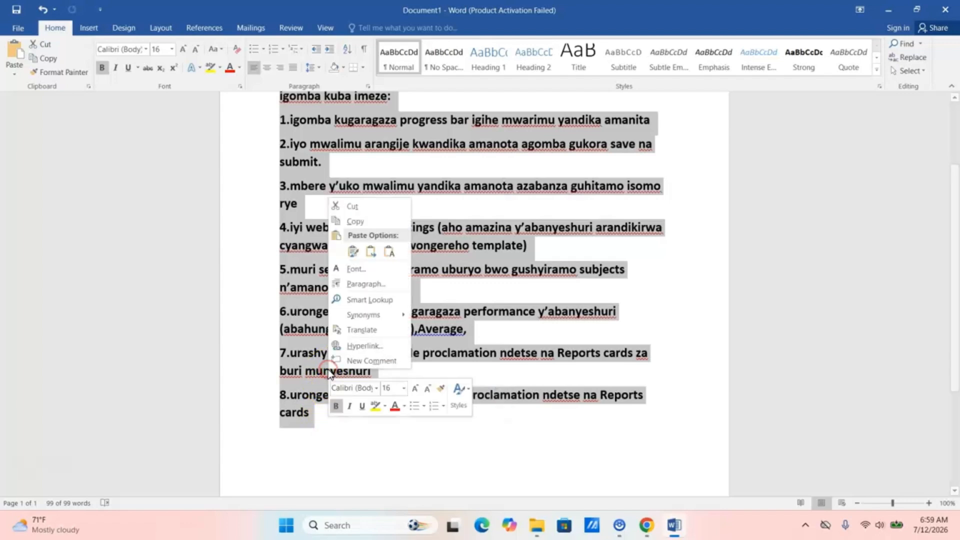
click(355, 223)
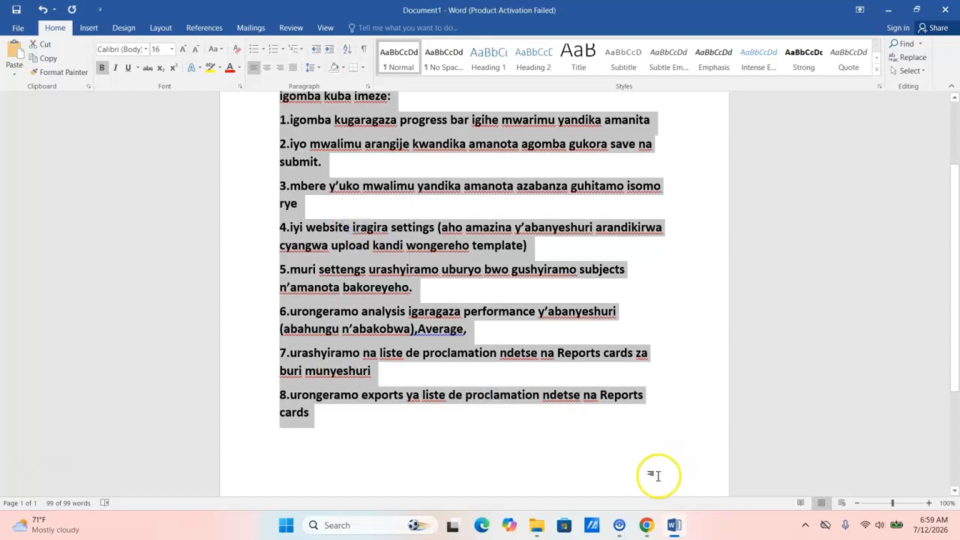
click(647, 526)
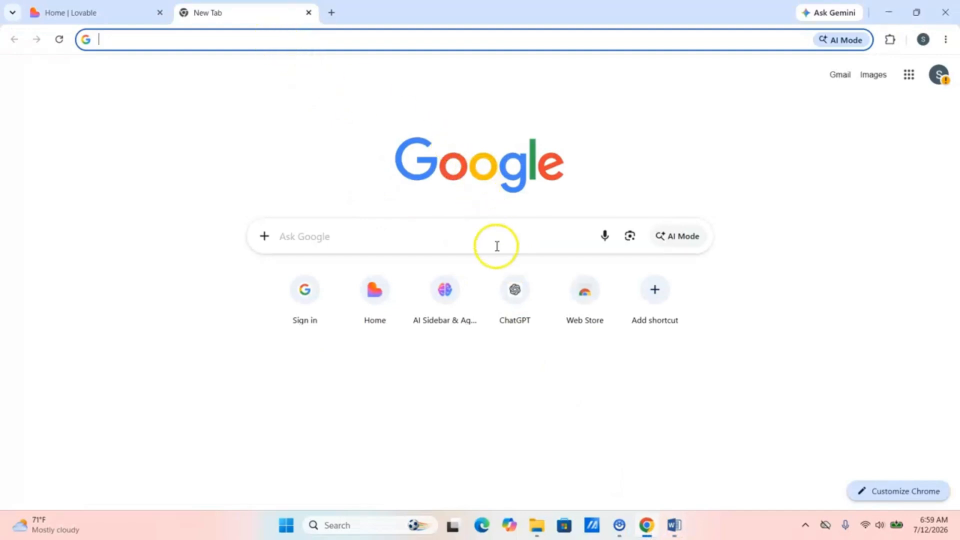
- Send the requirements to ChatGPT and copy its Student Grading & Report Card system prompt
click(516, 291)
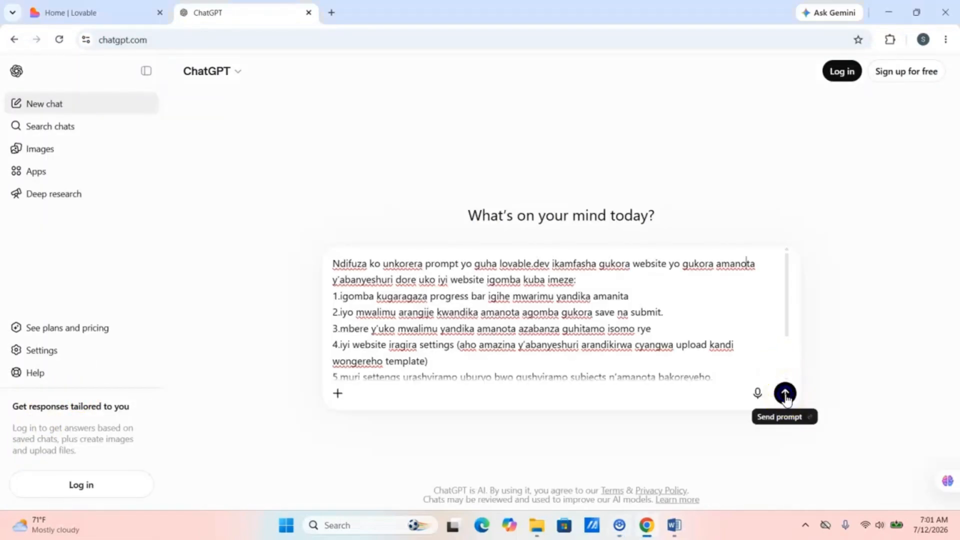
click(786, 393)
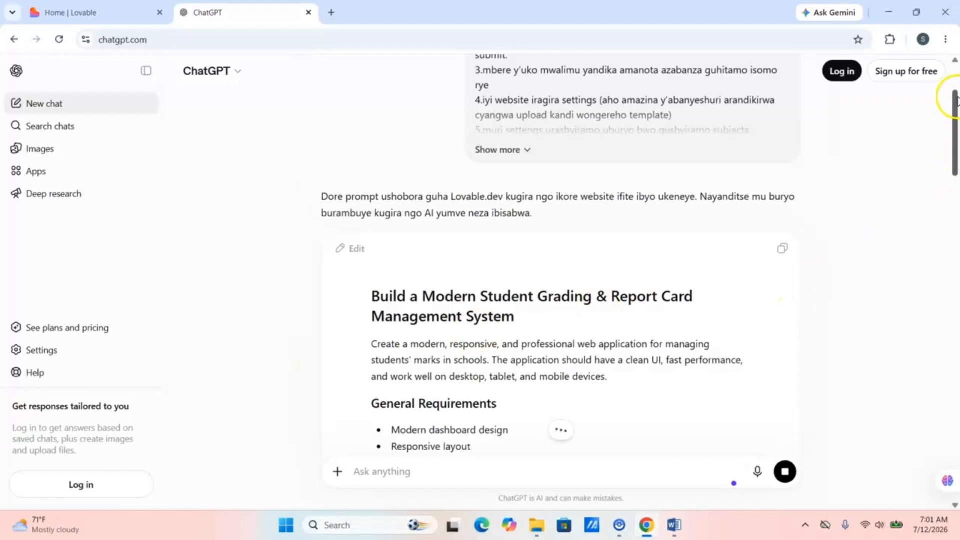
drag(956, 100, 956, 38)
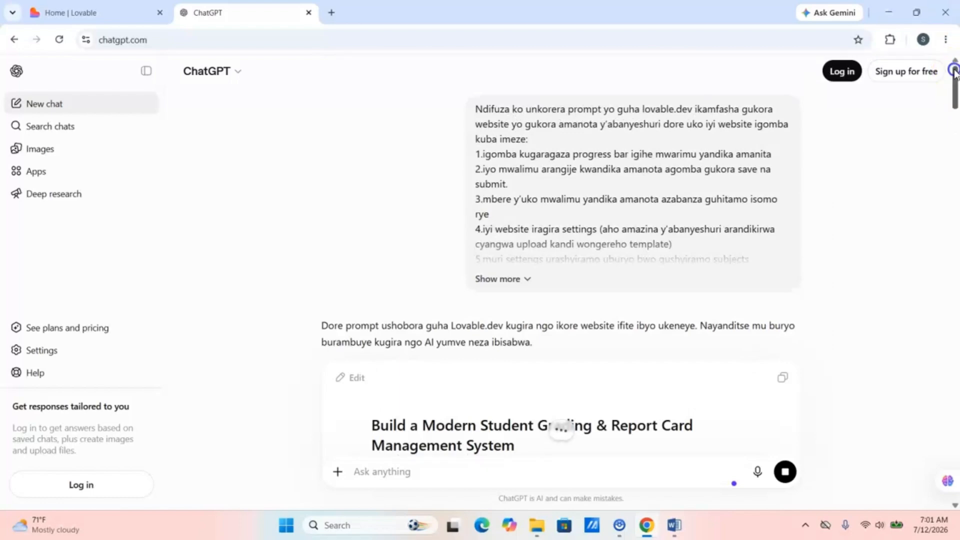
drag(954, 71, 950, 354)
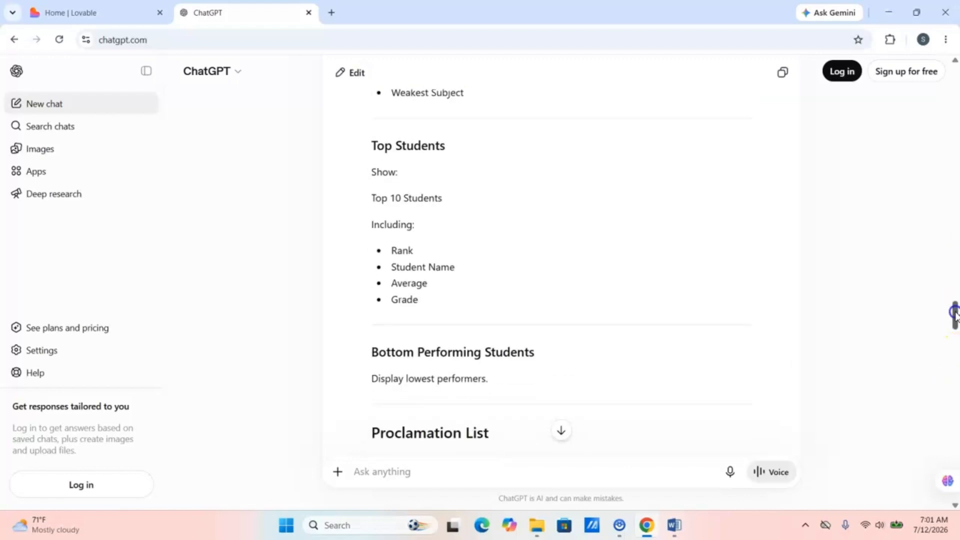
drag(955, 312, 953, 476)
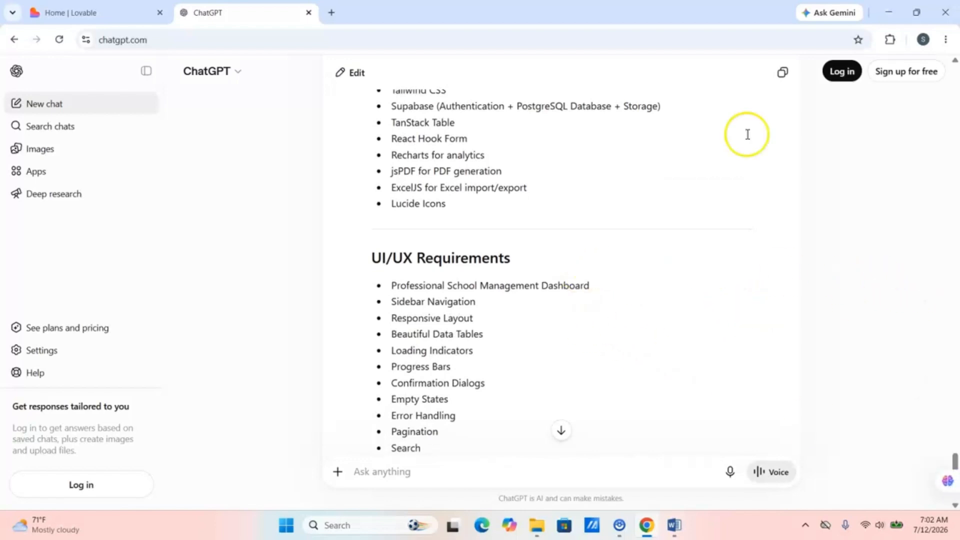
click(783, 73)
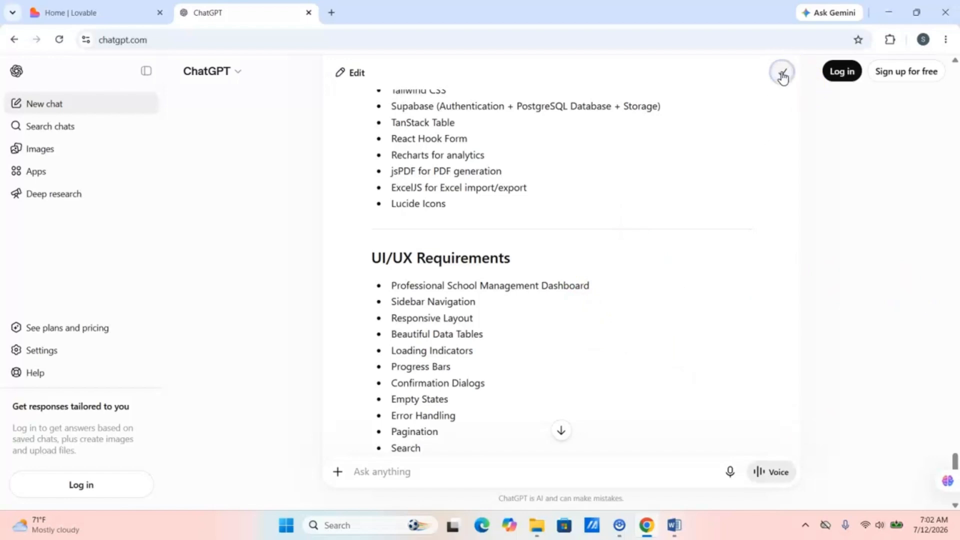
- Paste the ChatGPT prompt into Lovable's prompt box and submit it to build the app
click(91, 9)
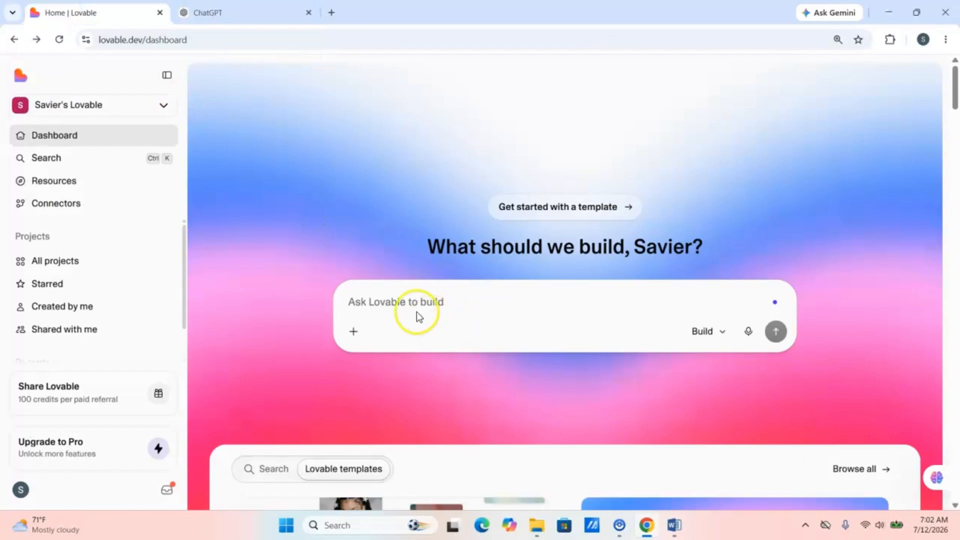
click(372, 294)
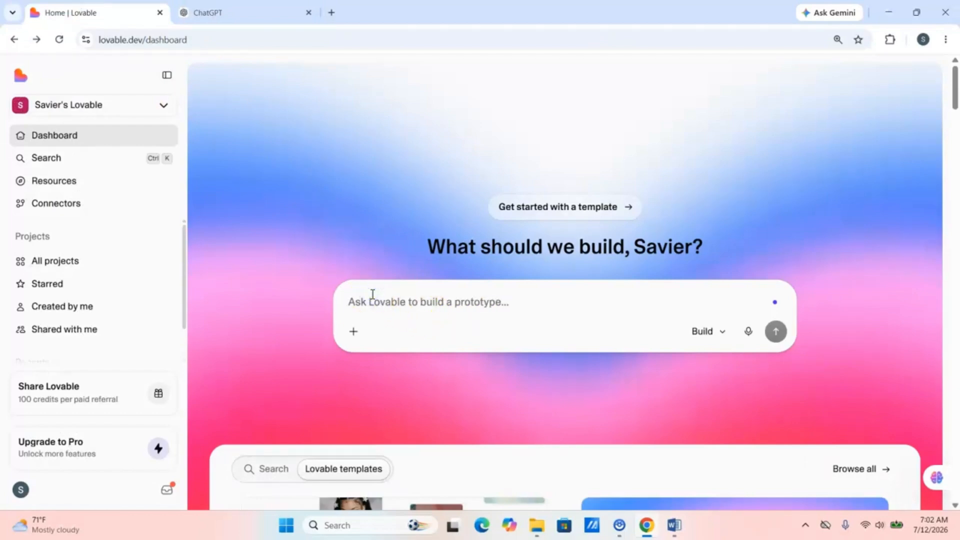
key(ctrl+v)
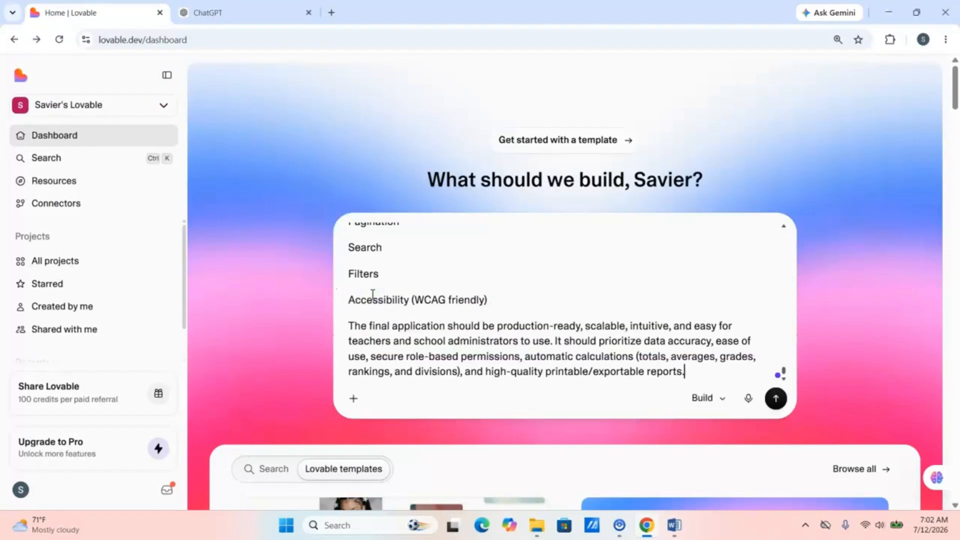
click(783, 397)
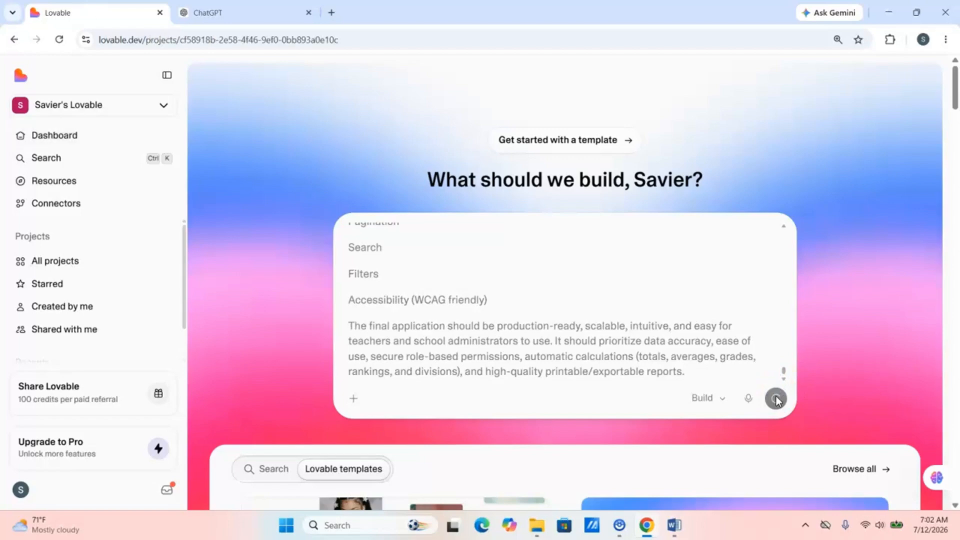
click(604, 352)
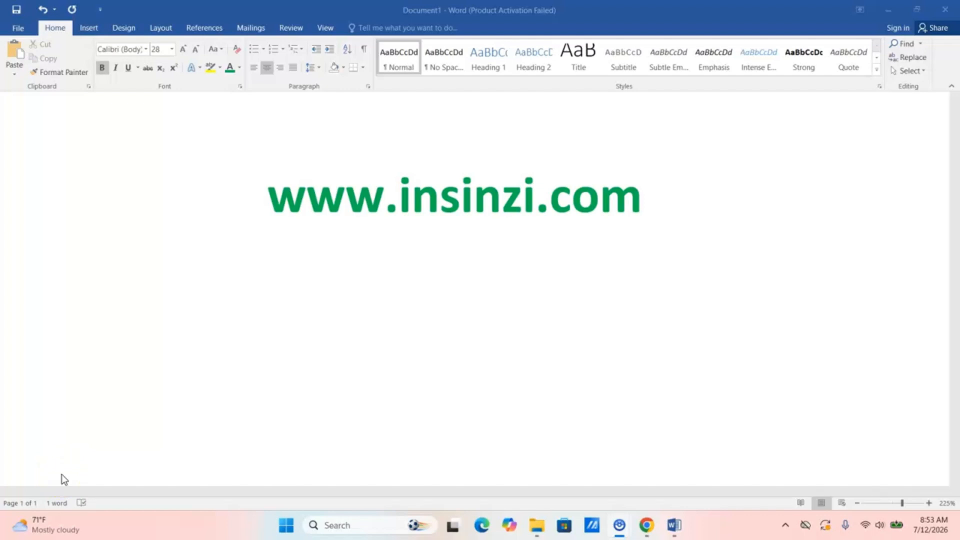
click(81, 425)
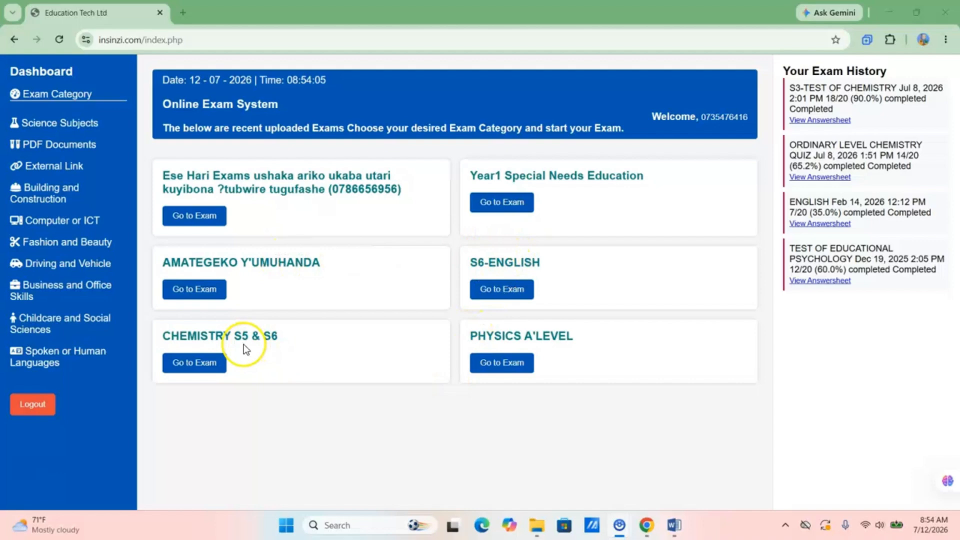
- Bring back the Lovable project showing the Report Card System Settings page
click(195, 295)
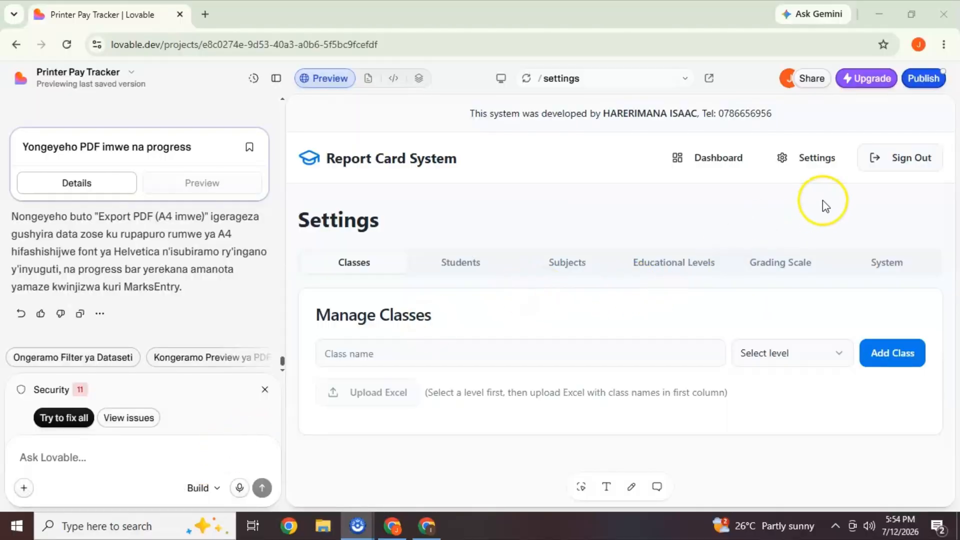
- Set the published app's subdomain to s3exam so it lives at s3exam.lovable.app
click(923, 79)
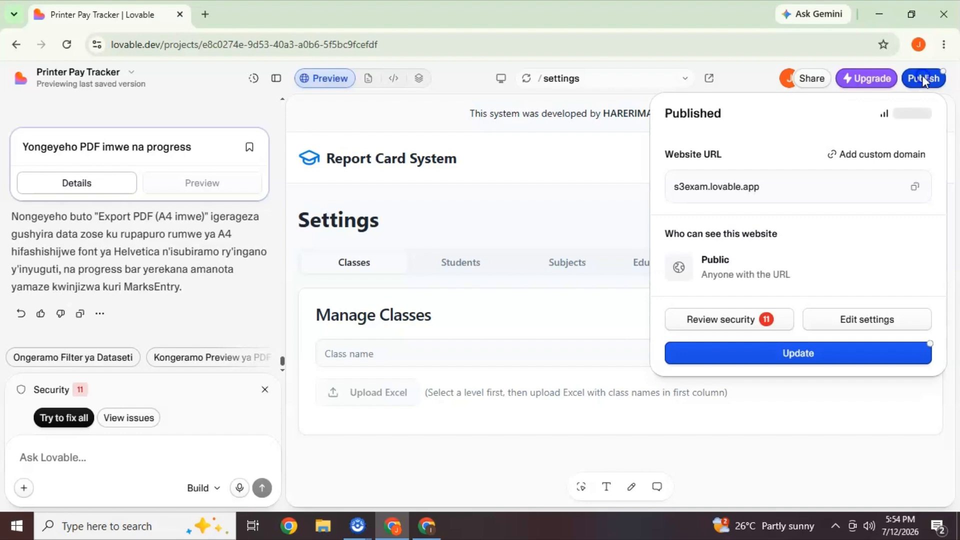
click(853, 319)
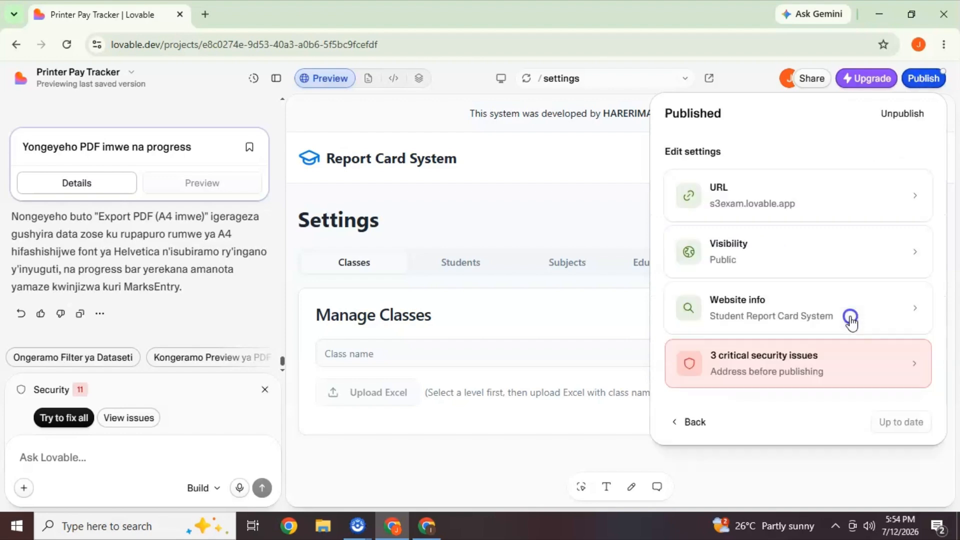
click(820, 208)
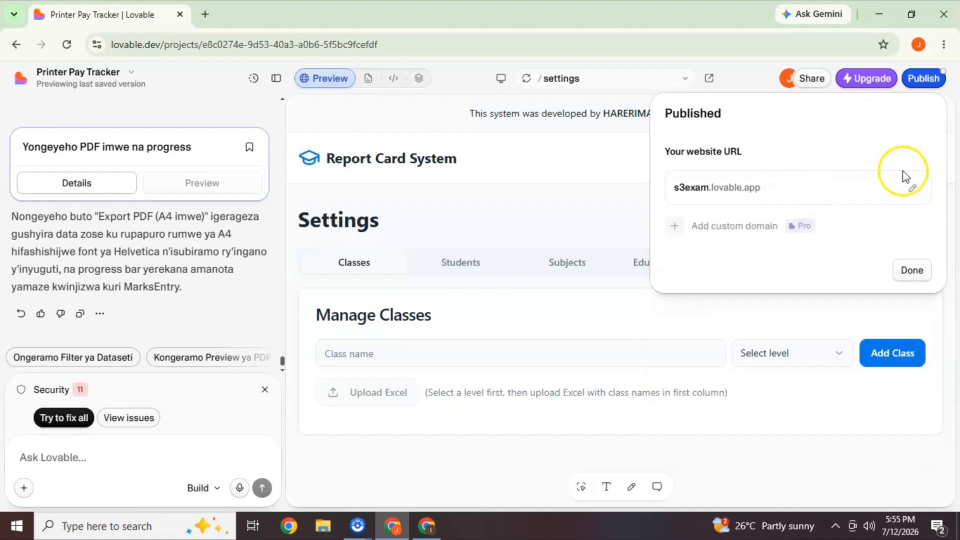
click(911, 188)
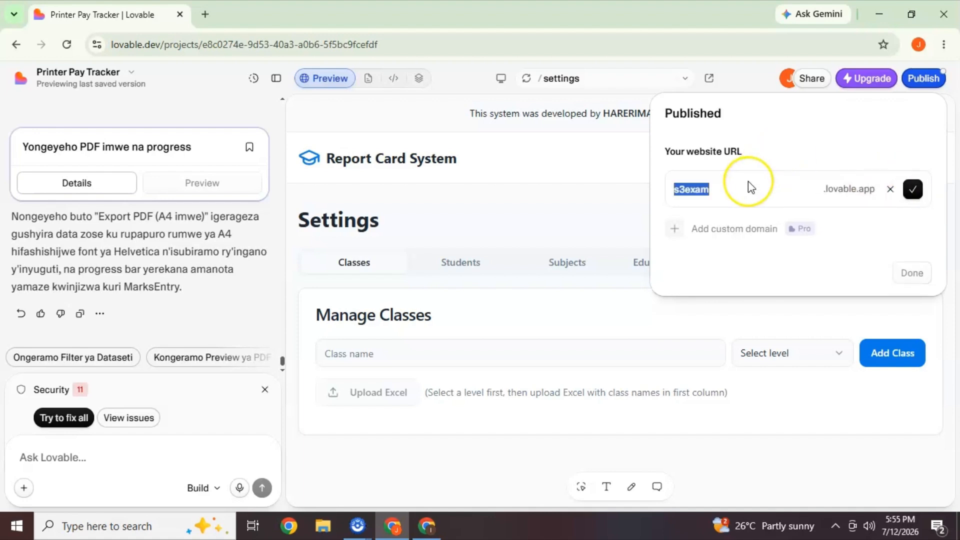
key(BackSpace)
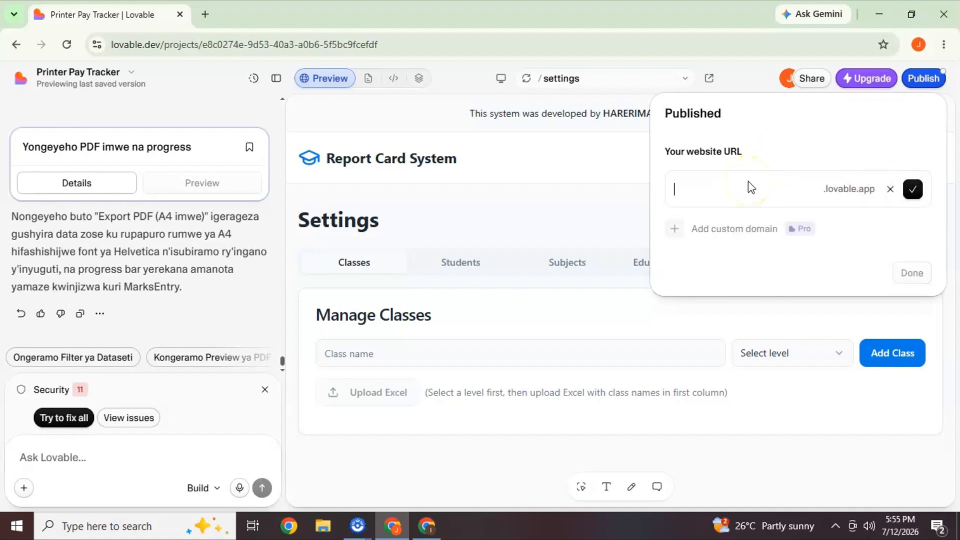
text(s3exam)
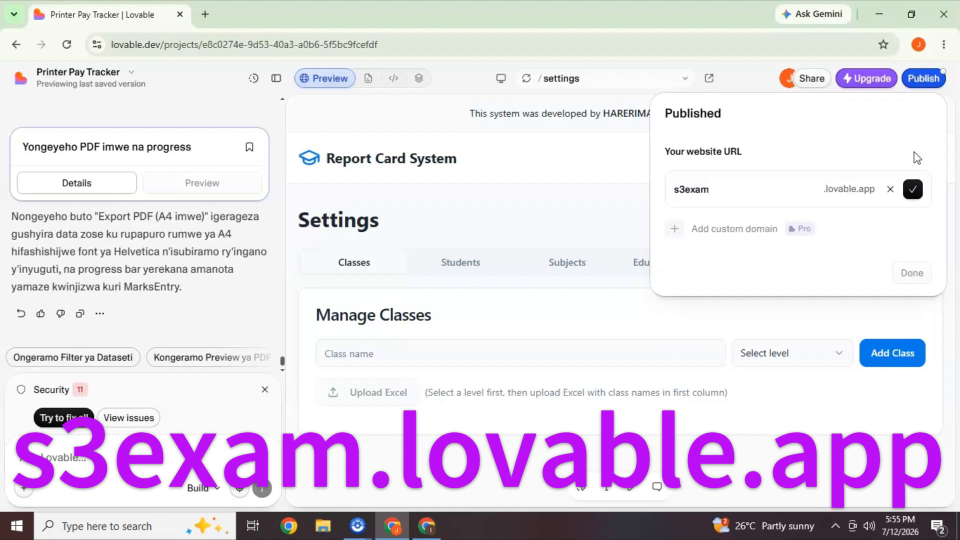
click(912, 189)
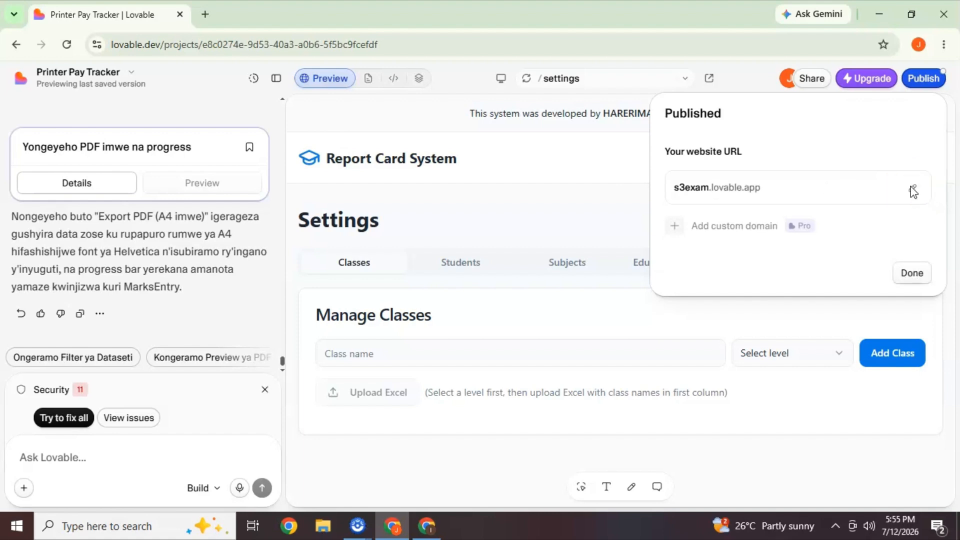
click(912, 269)
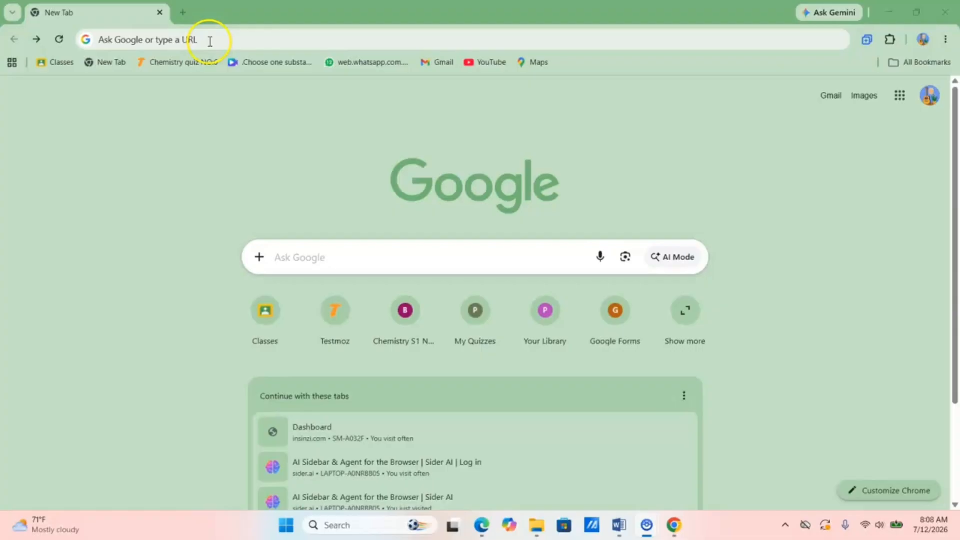
- Load the live Report Card System at s3exam.lovable.app in Chrome
click(202, 39)
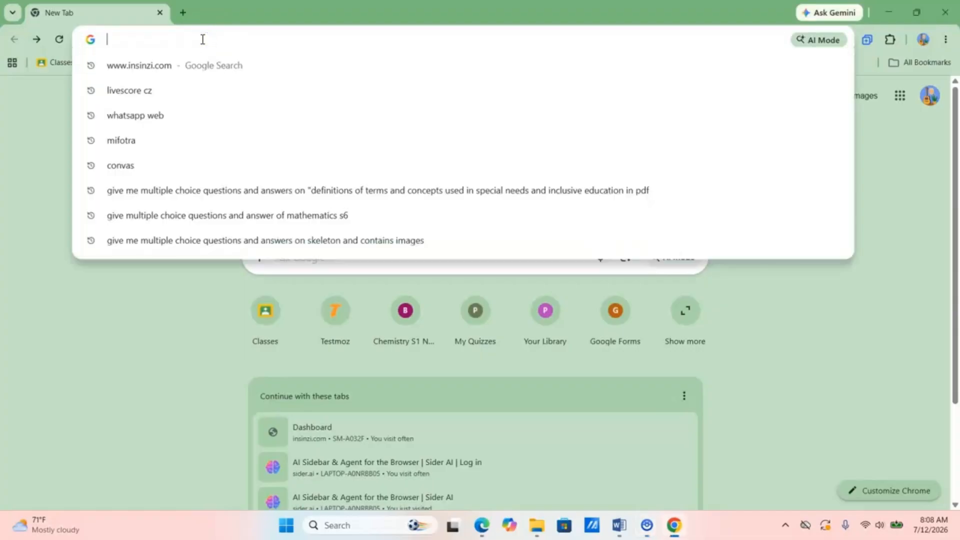
text(s3exam.lovable.app)
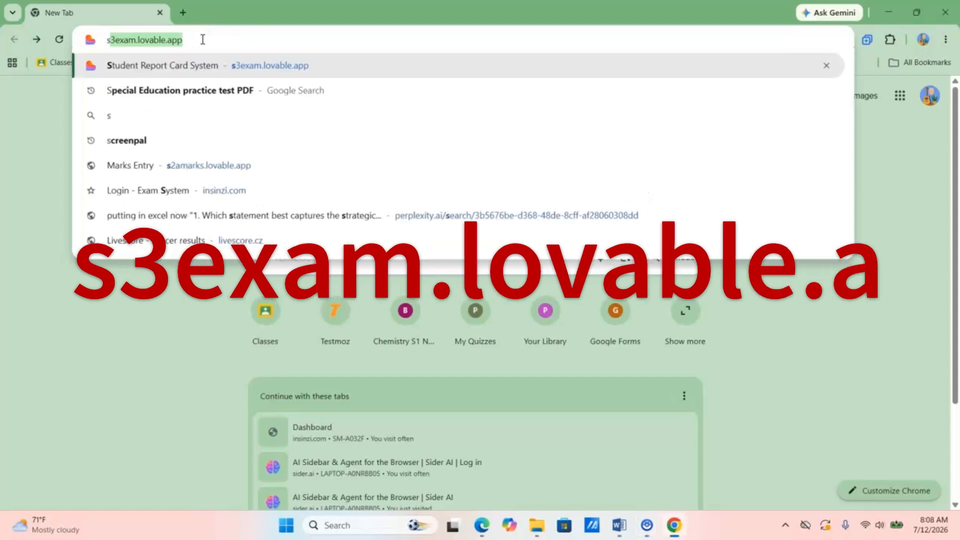
key(Right)
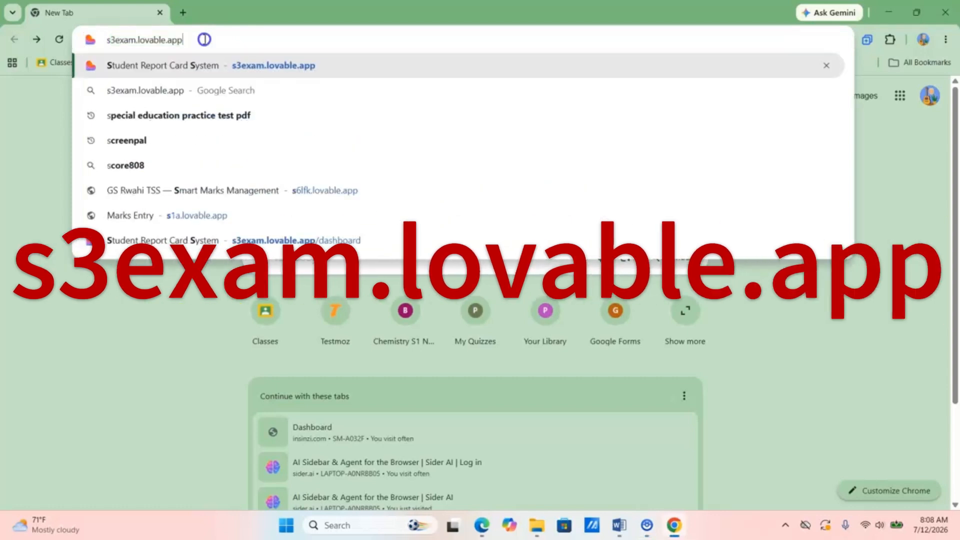
key(Return)
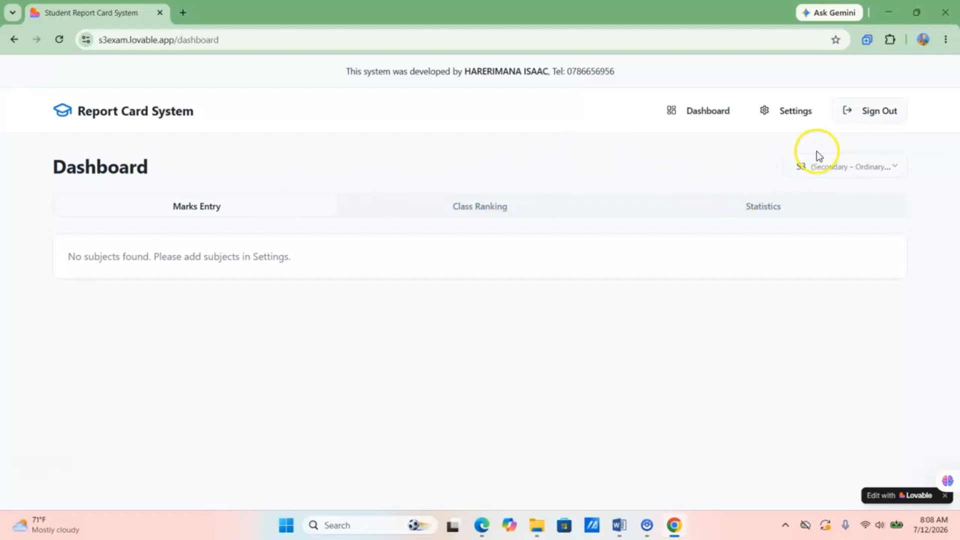
- Open the app's Settings on the Classes tab and focus the Class name field for a new class
click(795, 116)
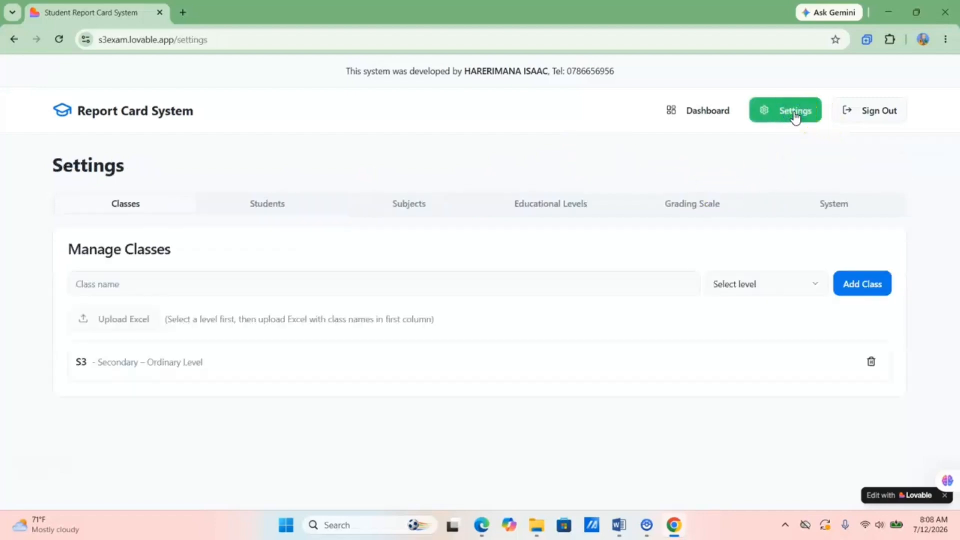
click(128, 203)
click(119, 284)
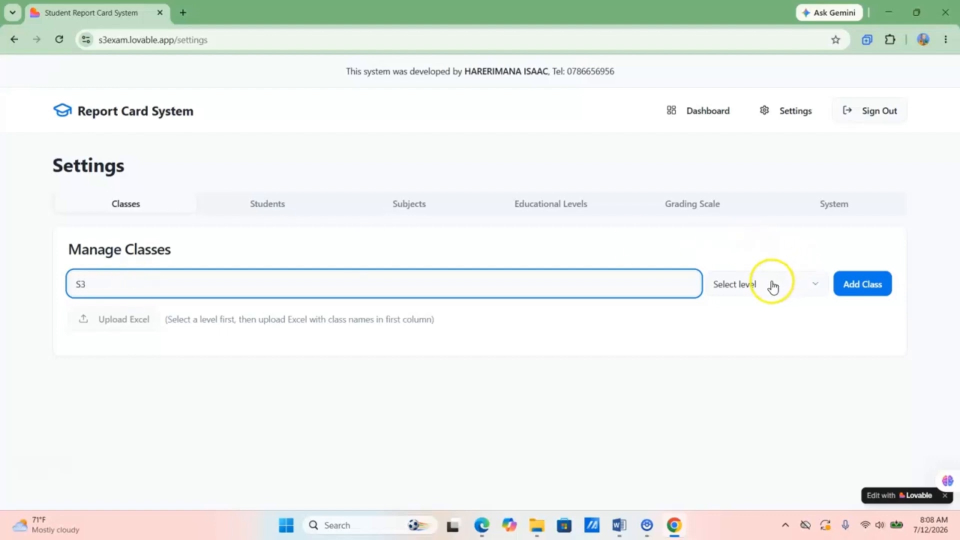
- Add class S3 at Secondary – Ordinary Level, then switch to the Students section
click(753, 285)
click(739, 314)
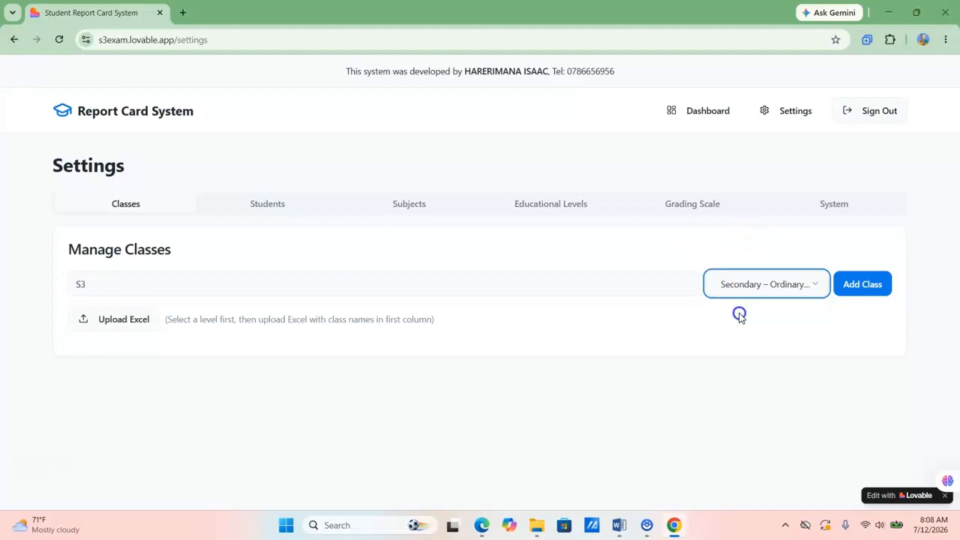
click(858, 280)
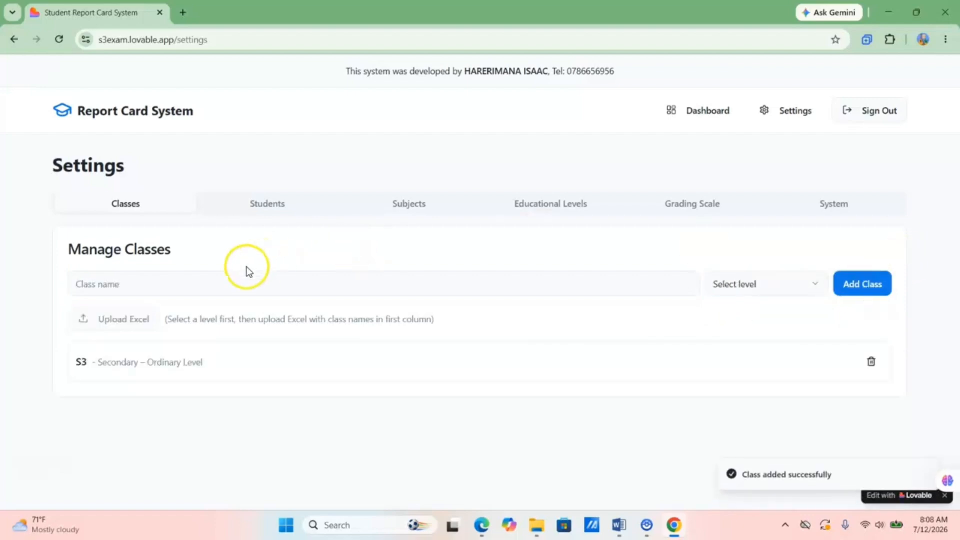
click(199, 284)
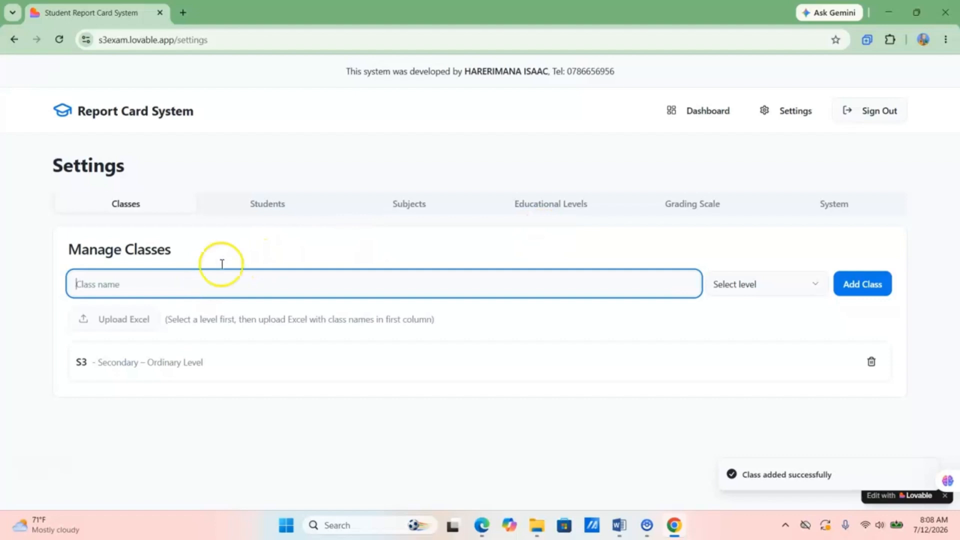
click(273, 204)
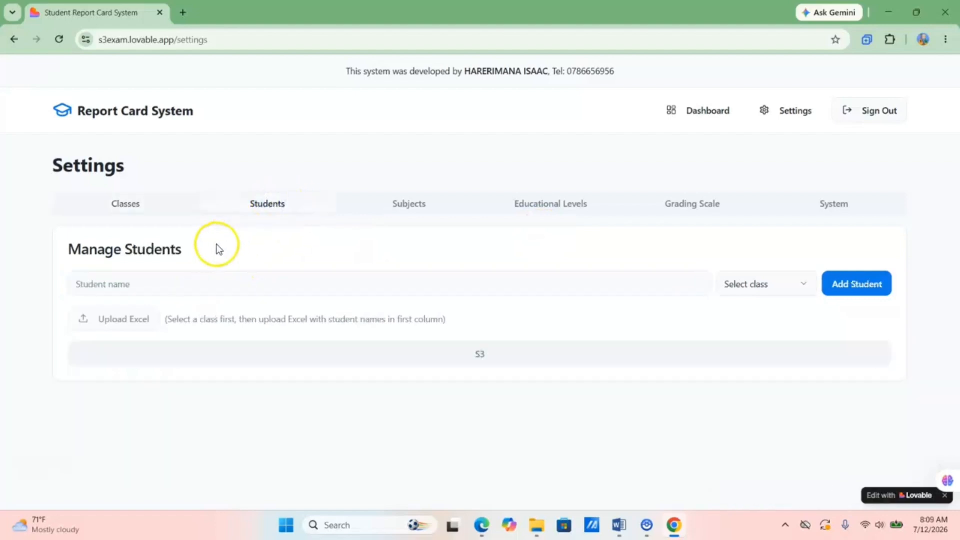
- Copy the first Abahungu name from Word, strip its list number, and enroll that student in S3
click(167, 282)
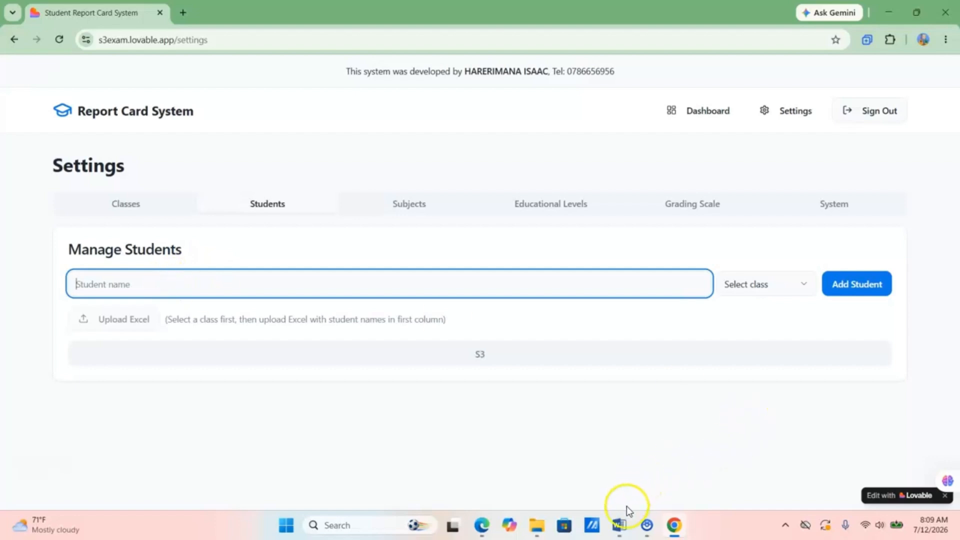
click(619, 526)
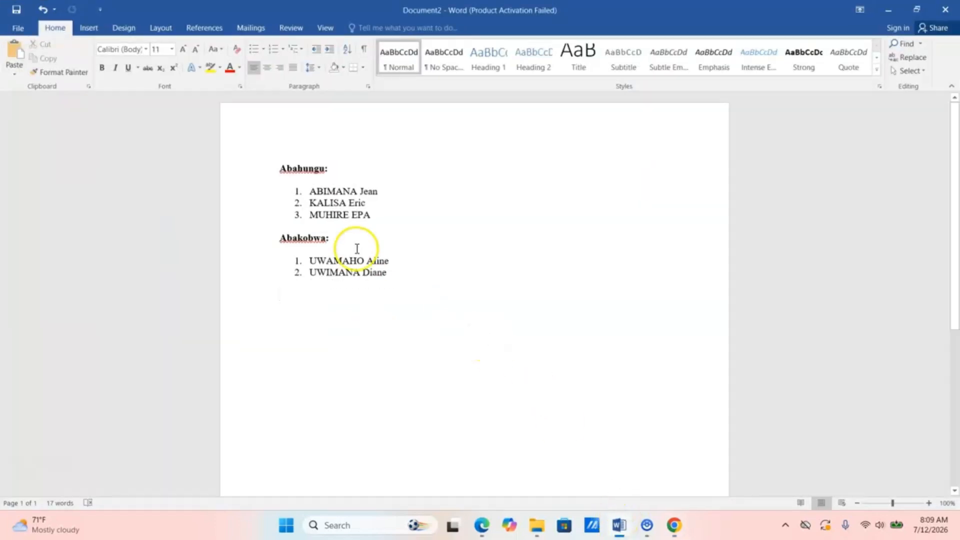
drag(308, 190, 388, 191)
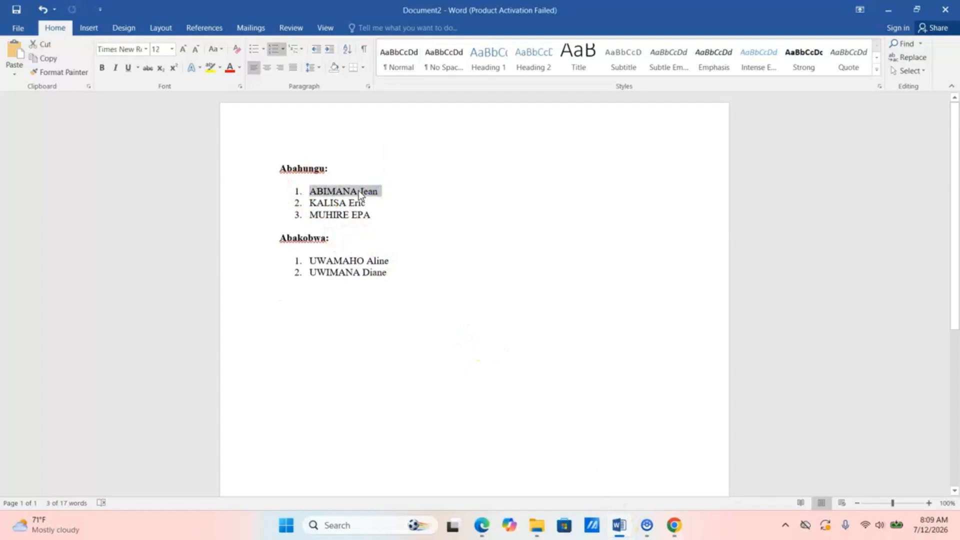
click(674, 525)
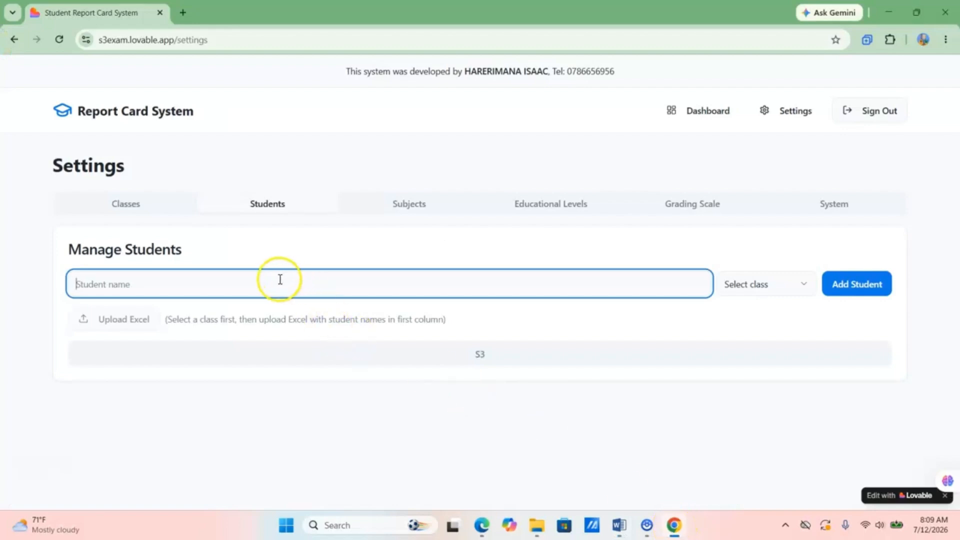
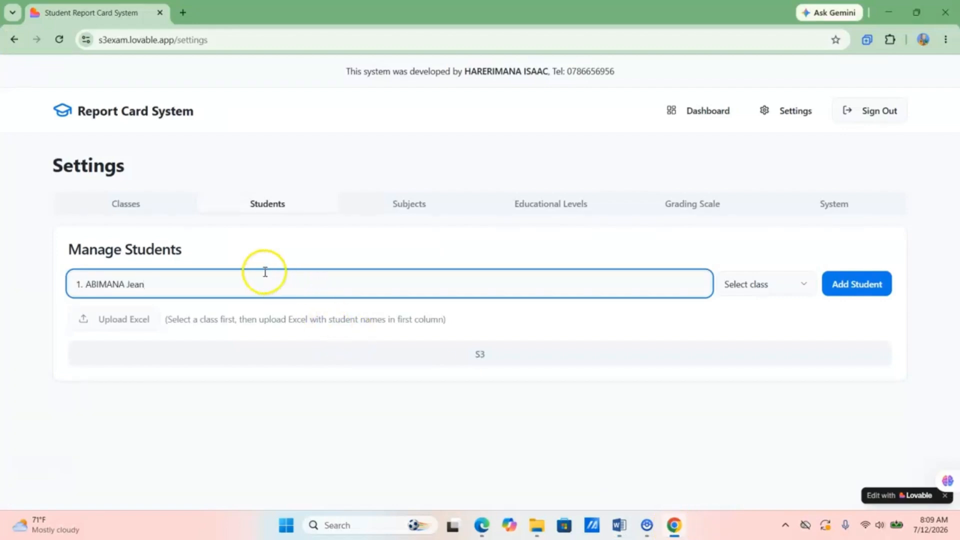
click(87, 285)
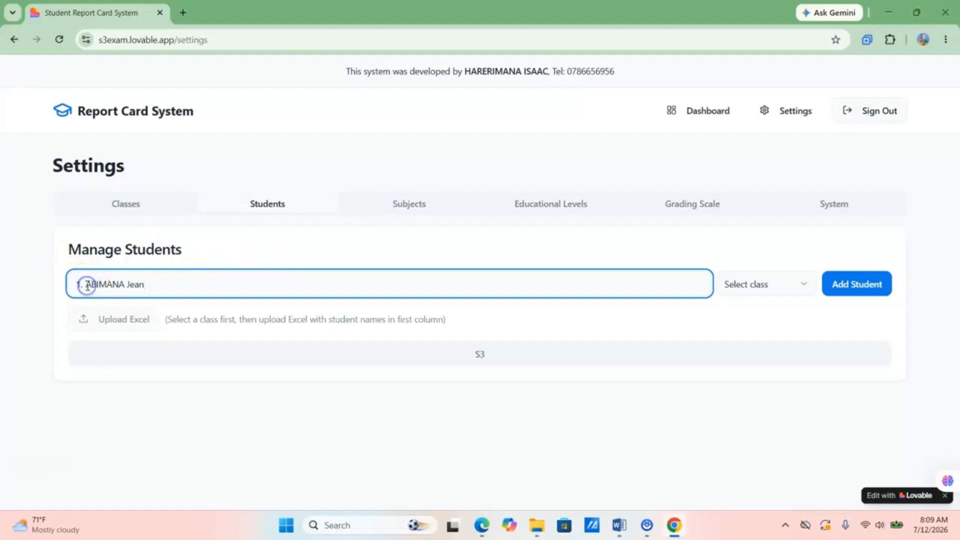
key(BackSpace)
key(BackSpace)
key(BackSpace)
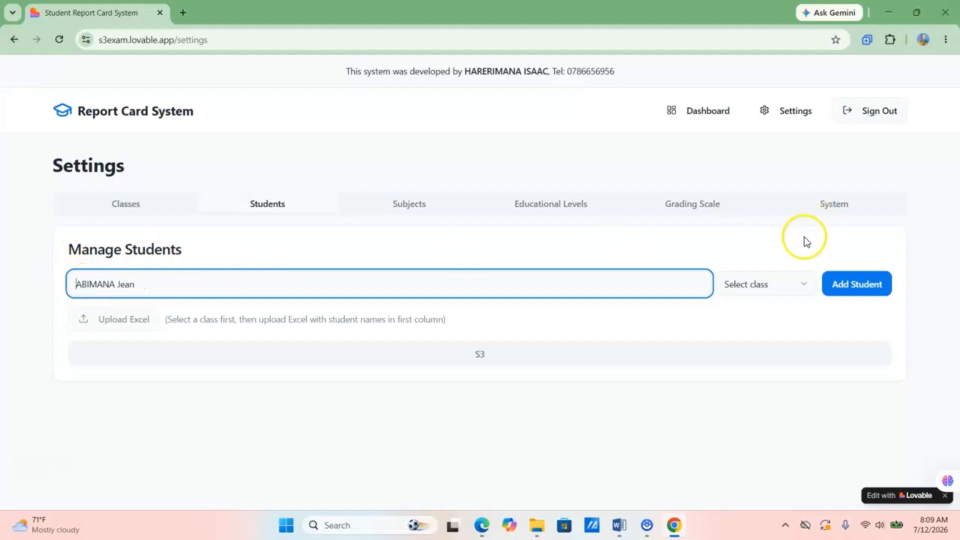
click(771, 283)
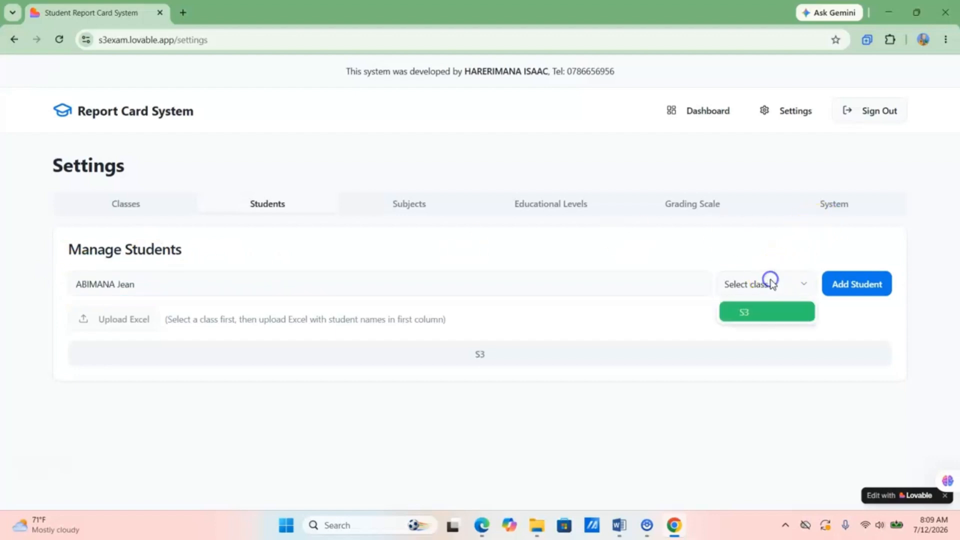
click(734, 311)
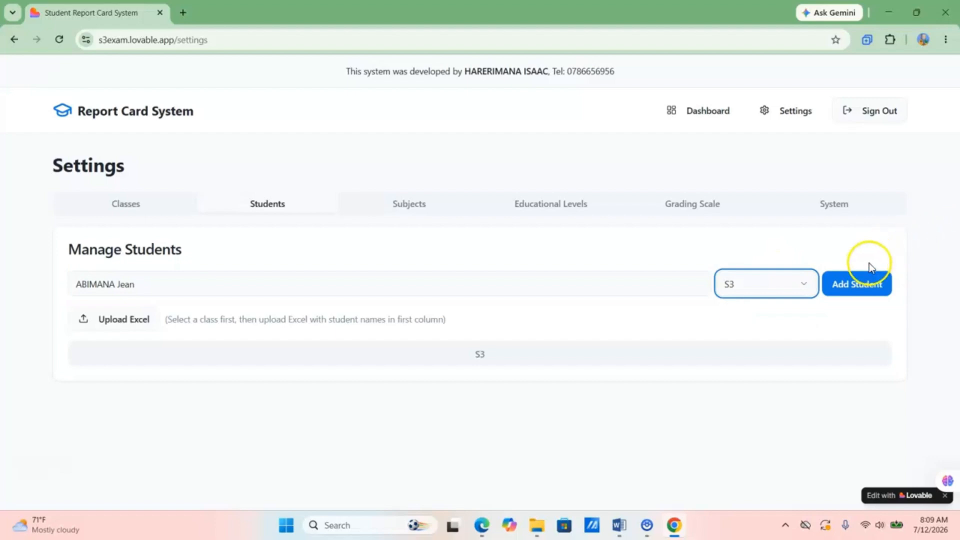
click(852, 283)
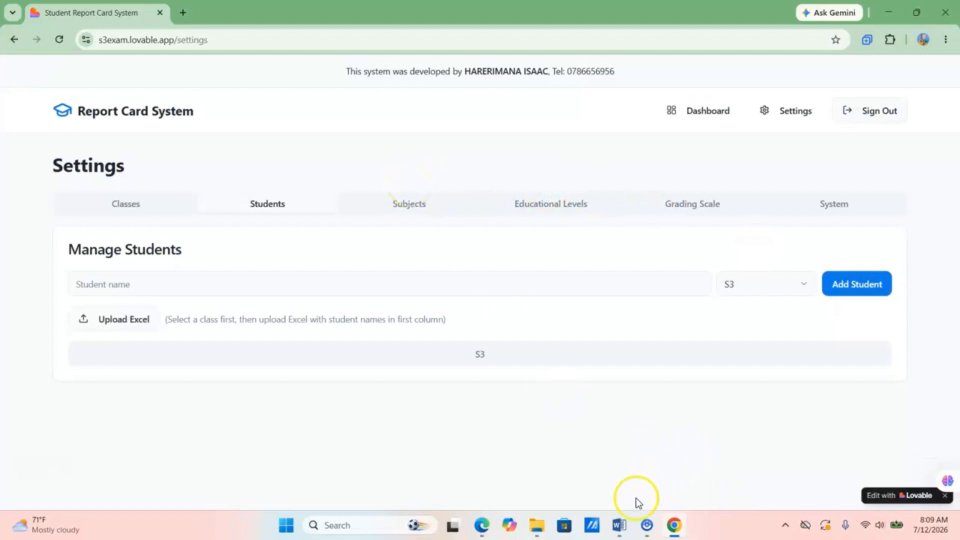
click(619, 525)
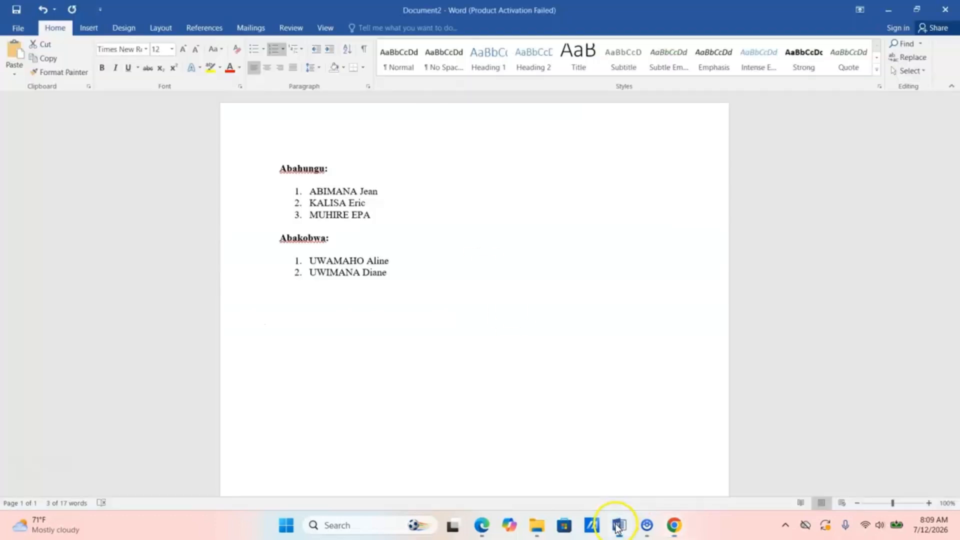
- Enroll the second Abahungu student from the Word list in class S3, without the list number
click(312, 204)
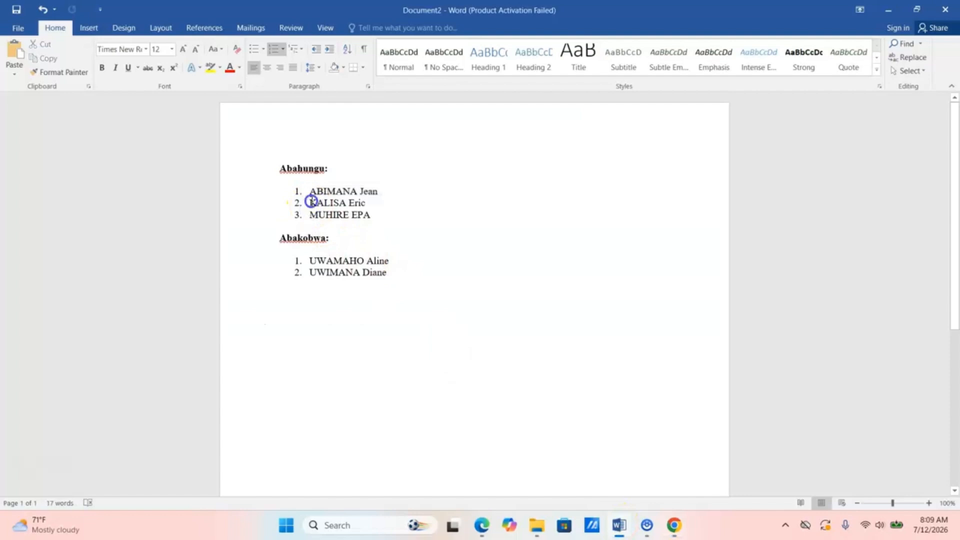
drag(311, 201, 369, 204)
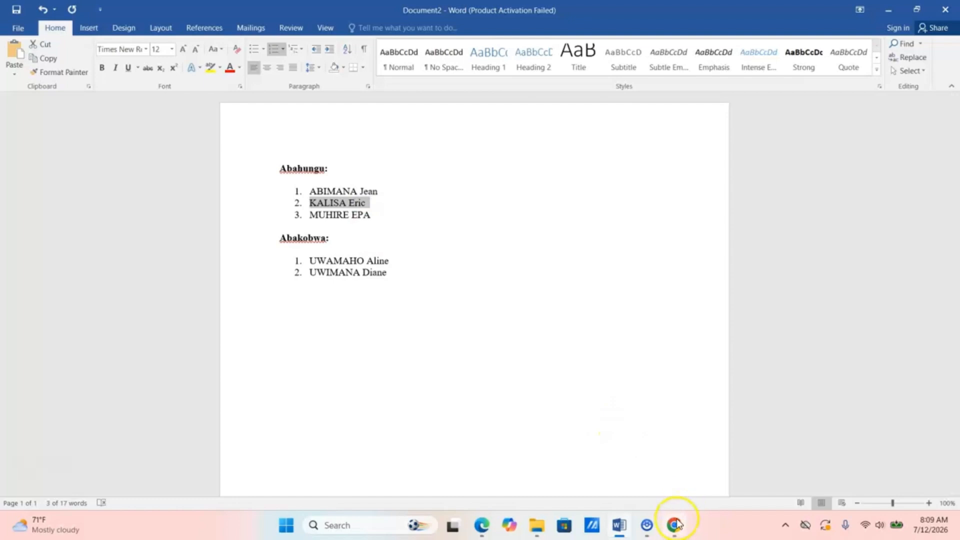
click(672, 524)
click(231, 281)
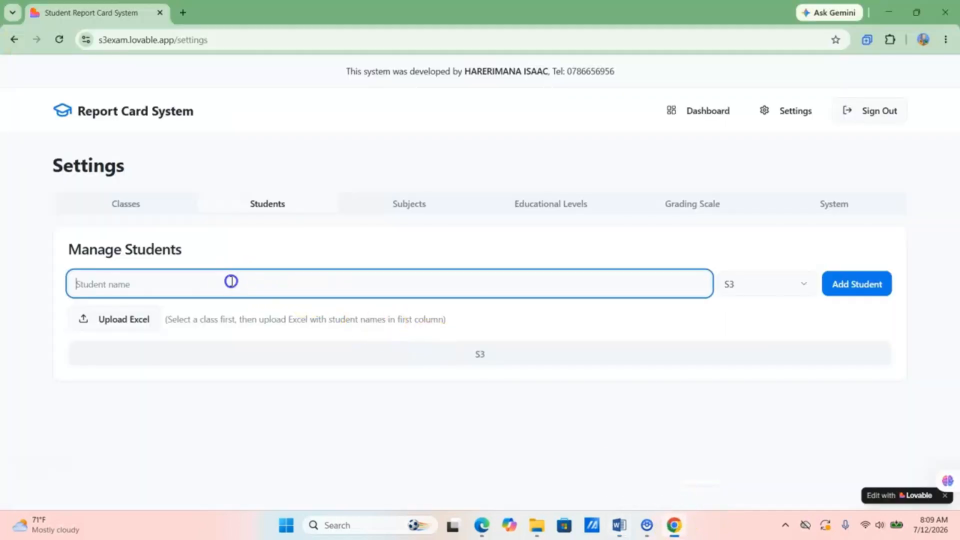
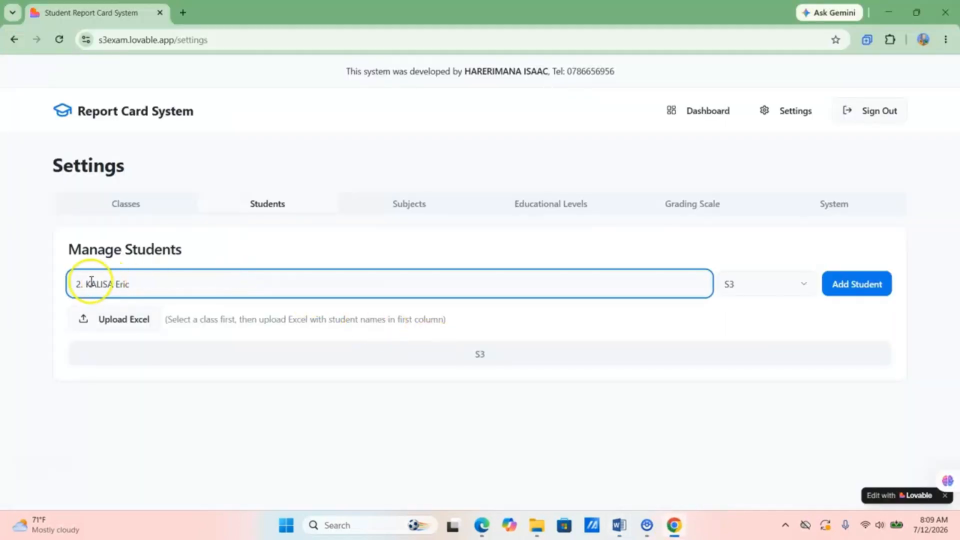
click(83, 283)
key(BackSpace)
key(BackSpace)
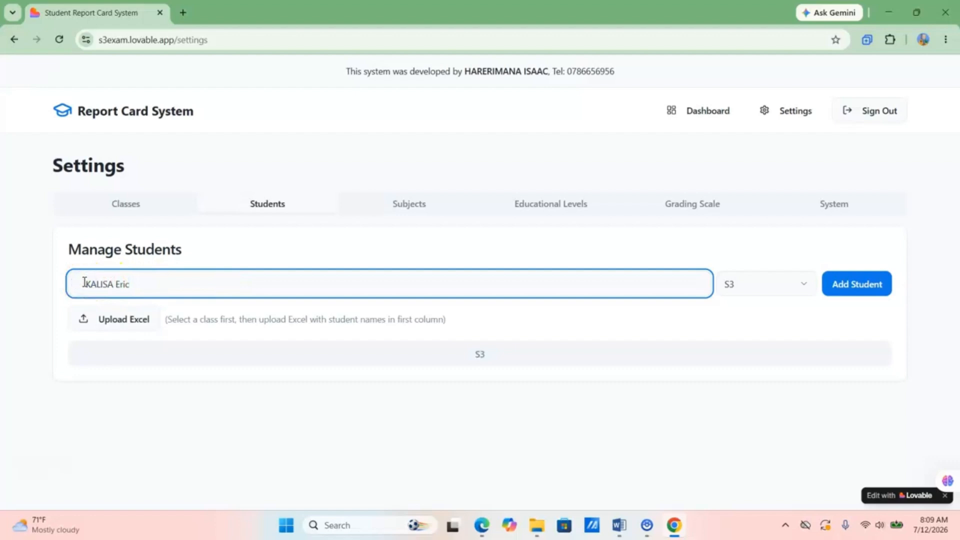
click(849, 286)
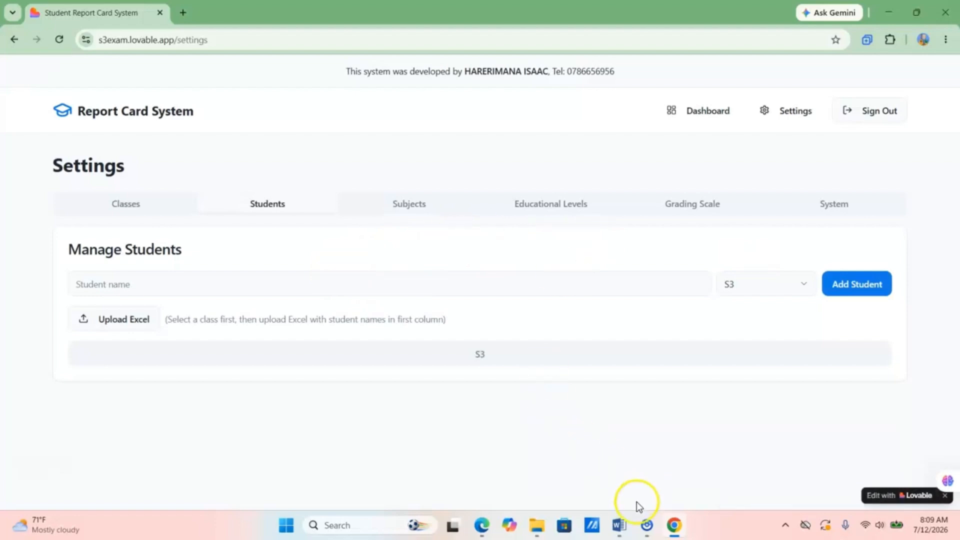
click(616, 529)
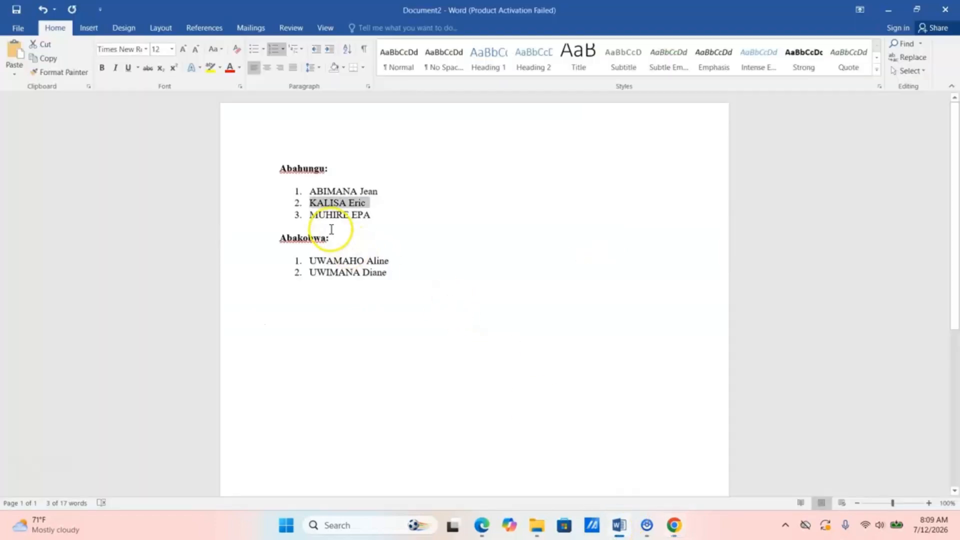
- Enroll the third Abahungu student from the Word list in class S3
drag(311, 214, 379, 221)
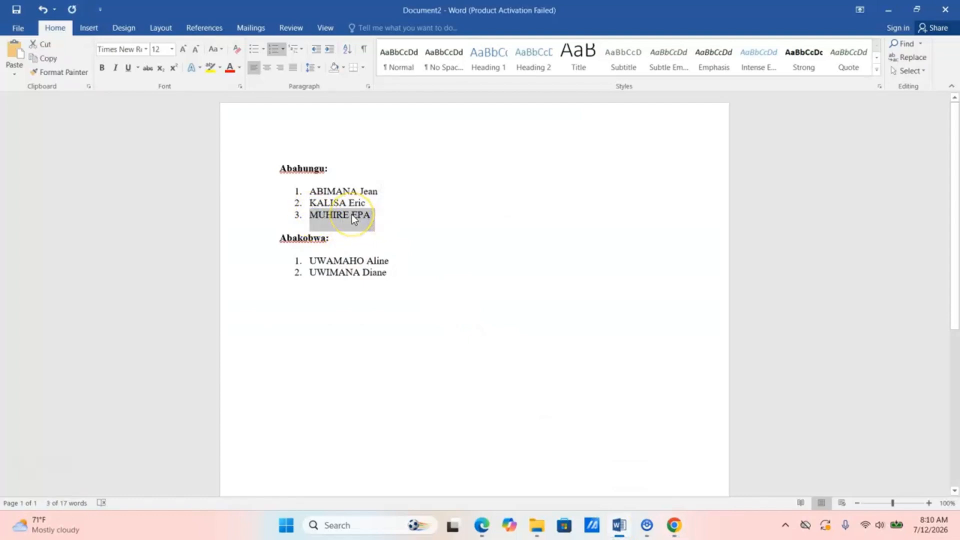
click(674, 525)
click(241, 281)
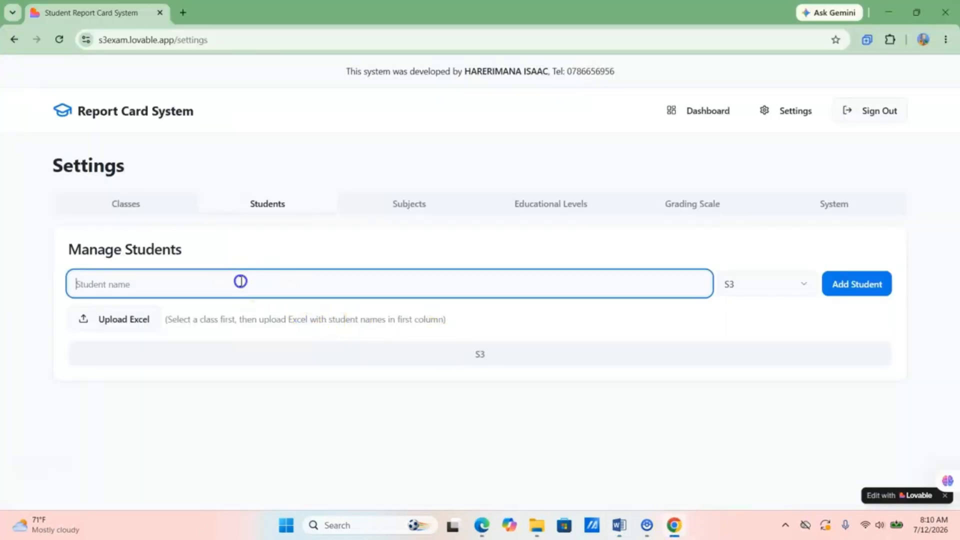
click(84, 285)
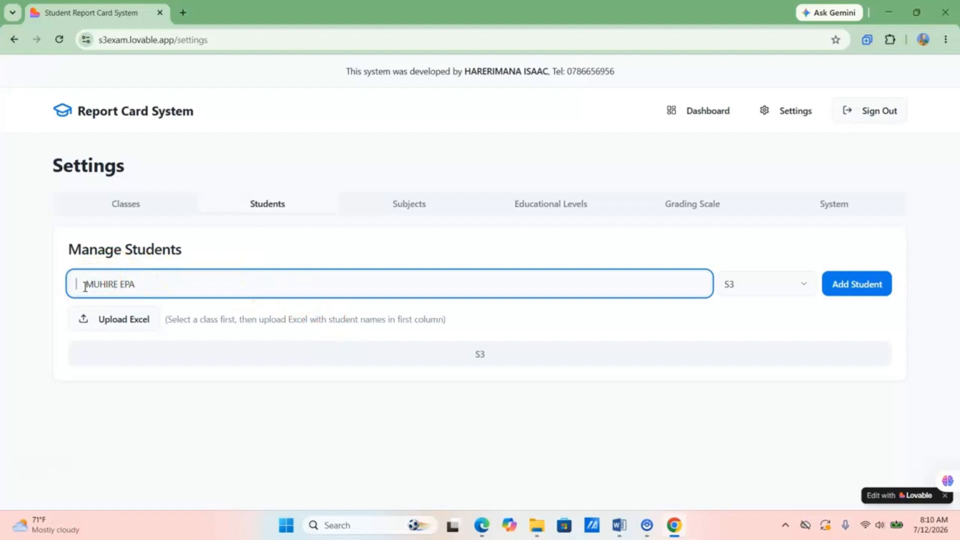
click(853, 284)
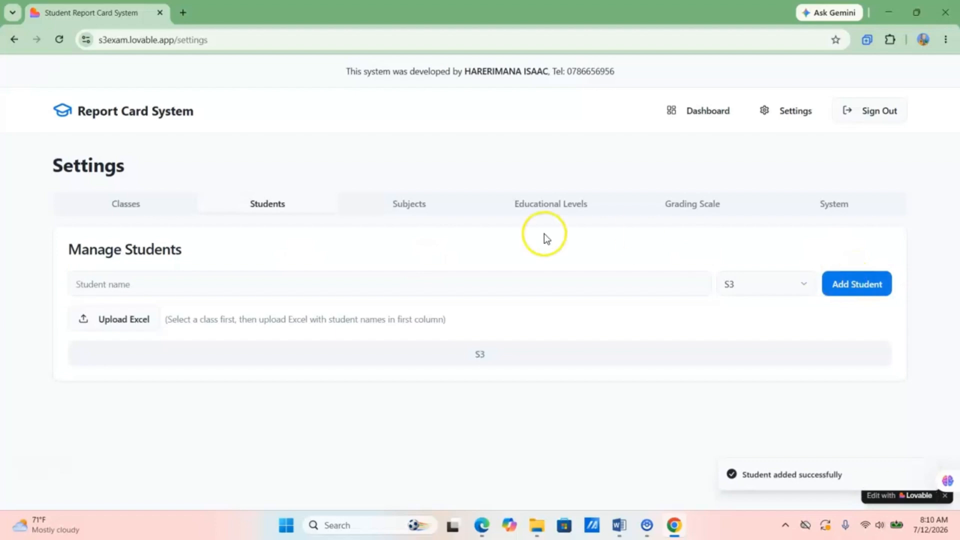
click(158, 291)
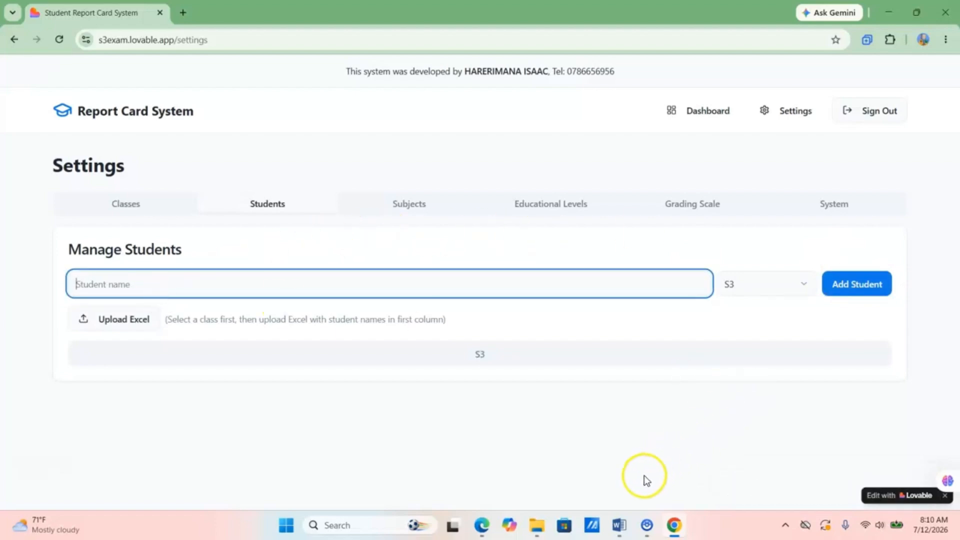
click(619, 526)
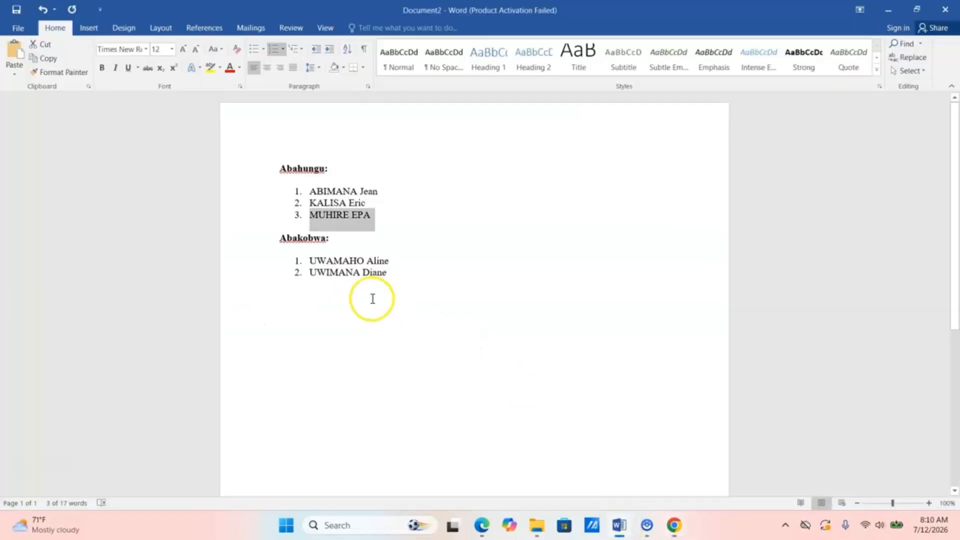
- Paste the Abakobwa names, trim to the first girl's name, and enroll her in S3
drag(311, 260, 390, 268)
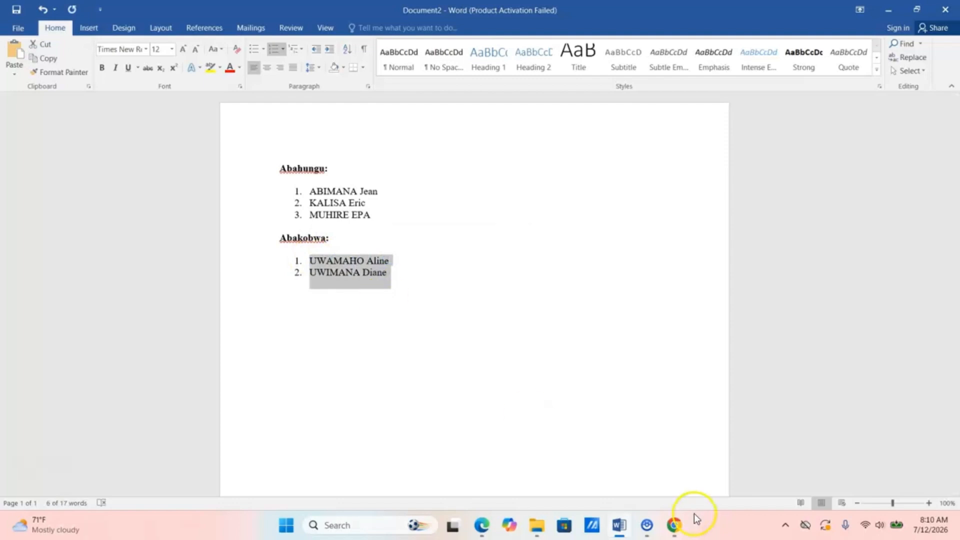
click(673, 524)
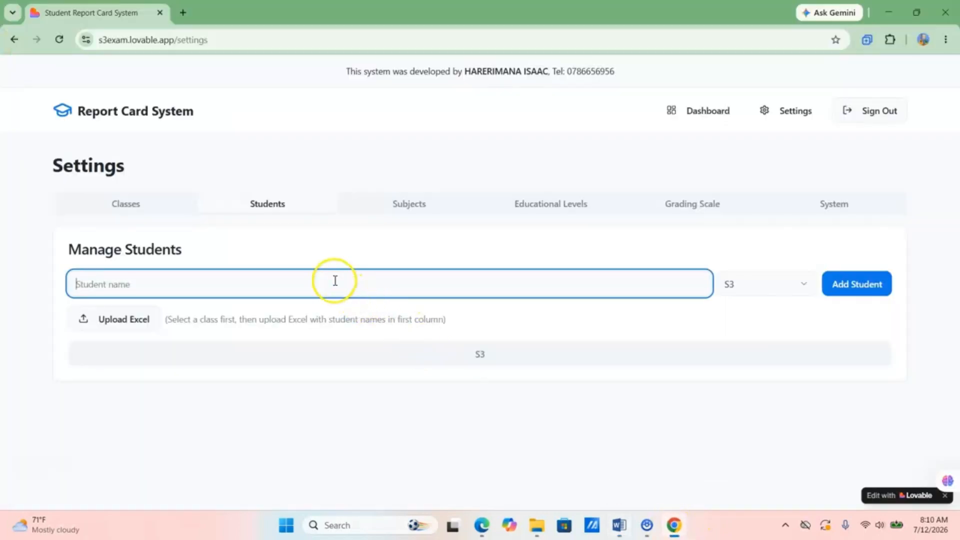
click(172, 285)
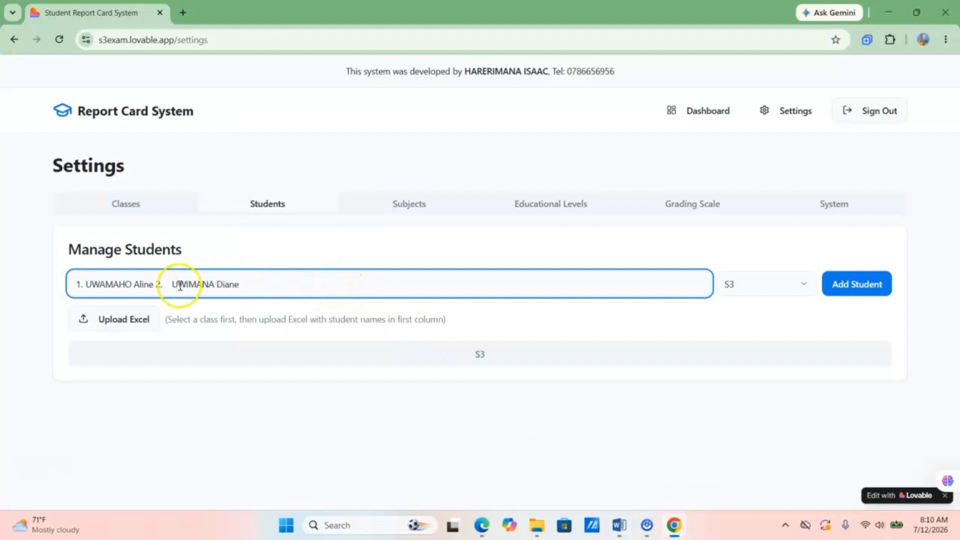
click(153, 284)
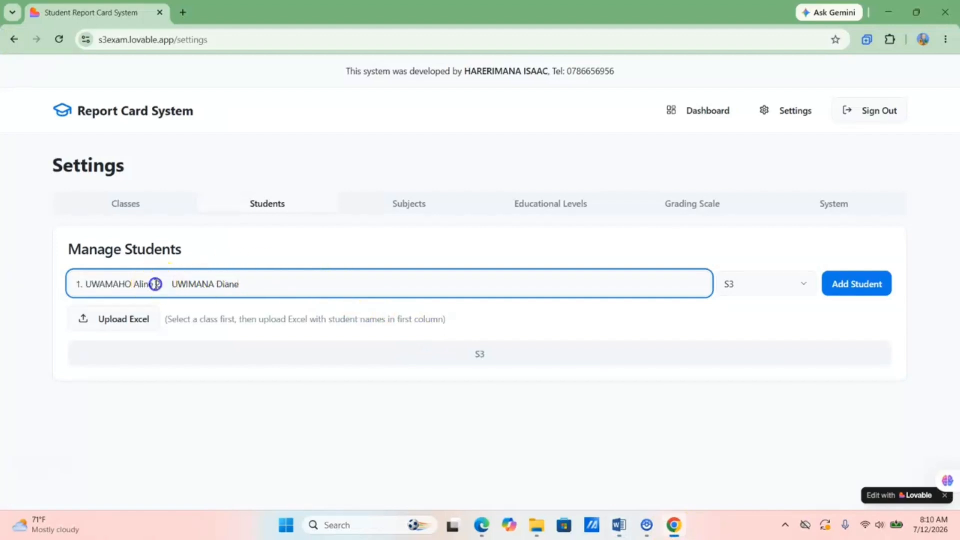
shift+click(272, 283)
key(BackSpace)
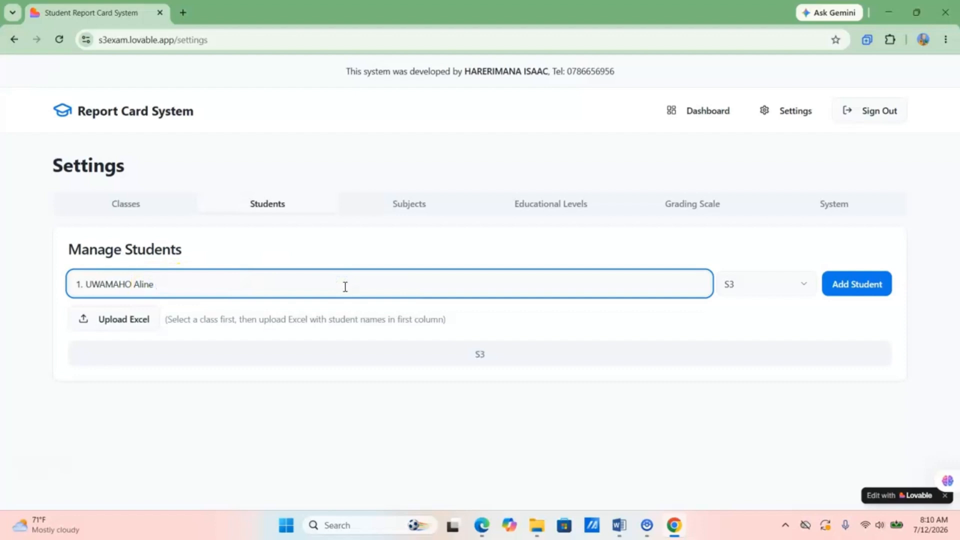
click(85, 282)
key(BackSpace)
key(BackSpace)
key(BackSpace)
click(847, 286)
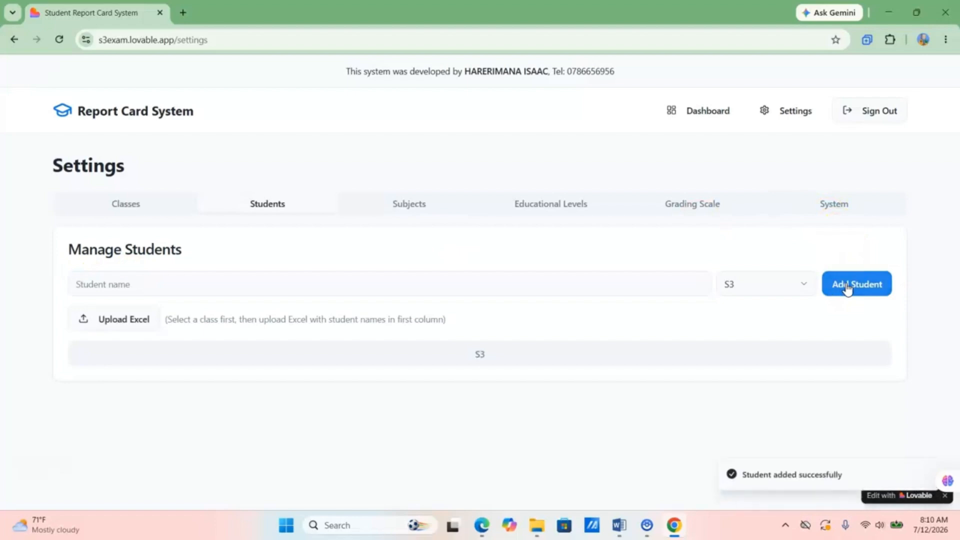
- Enroll the second Abakobwa student in class S3, then show the Subjects section
click(144, 284)
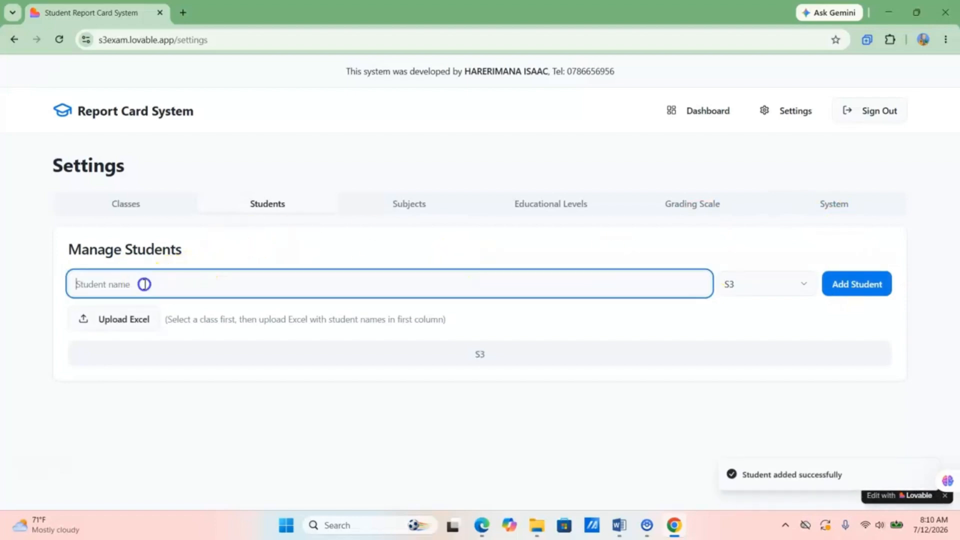
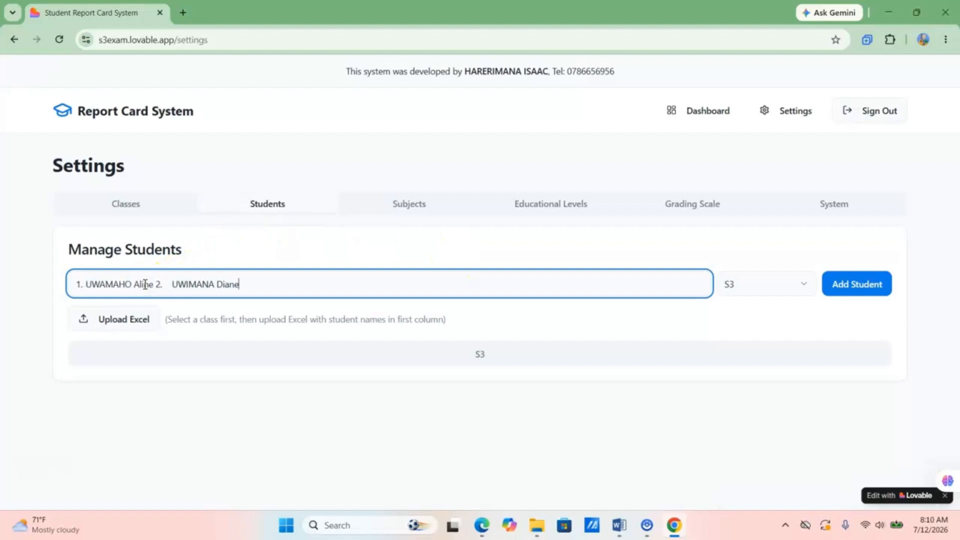
click(172, 284)
key(BackSpace)
key(BackSpace)
key(BackSpace)
key(BackSpace)
key(BackSpace)
key(BackSpace)
key(BackSpace)
key(BackSpace)
key(BackSpace)
key(BackSpace)
key(BackSpace)
key(BackSpace)
key(BackSpace)
key(BackSpace)
key(BackSpace)
key(BackSpace)
key(BackSpace)
key(BackSpace)
key(BackSpace)
key(BackSpace)
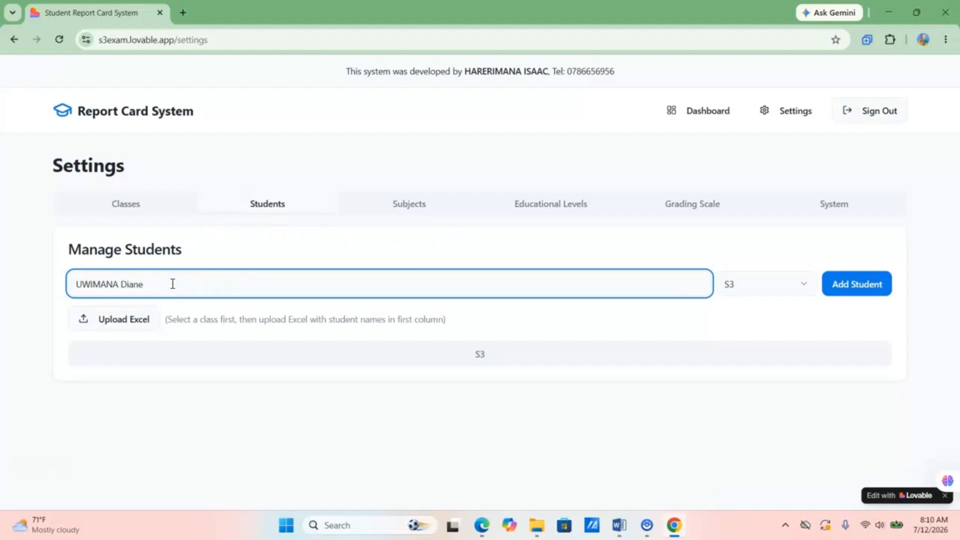
click(847, 279)
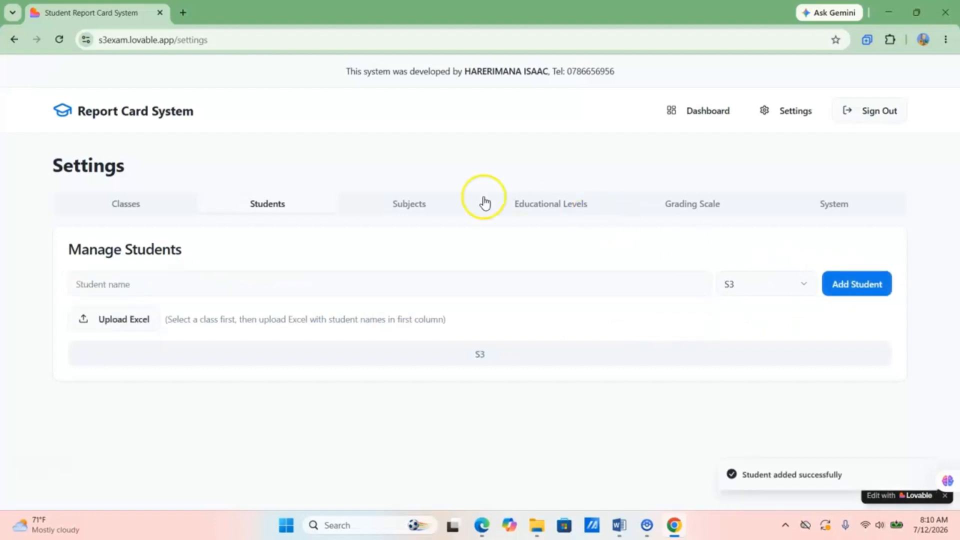
click(409, 203)
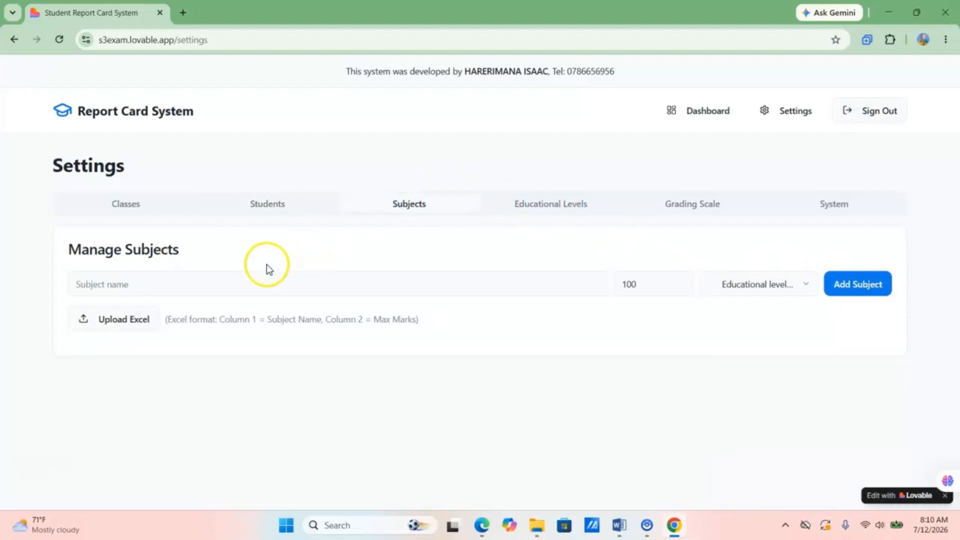
- Add MATH and PHY as Secondary – Ordinary Level subjects out of 100
click(204, 285)
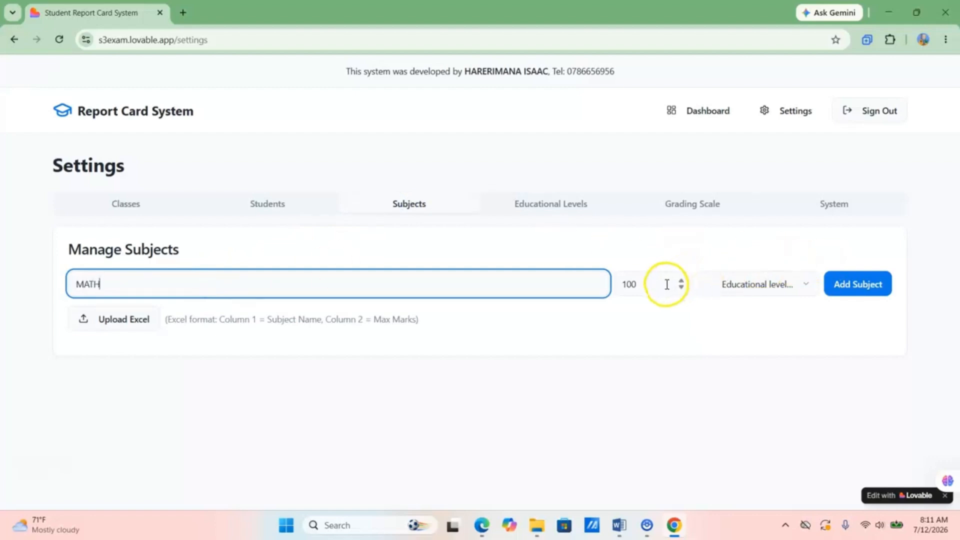
click(795, 286)
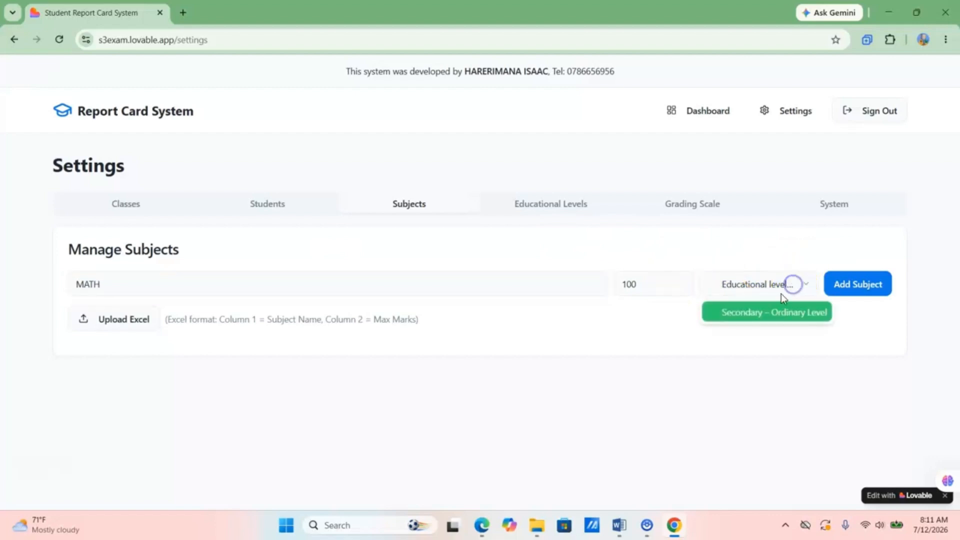
click(737, 312)
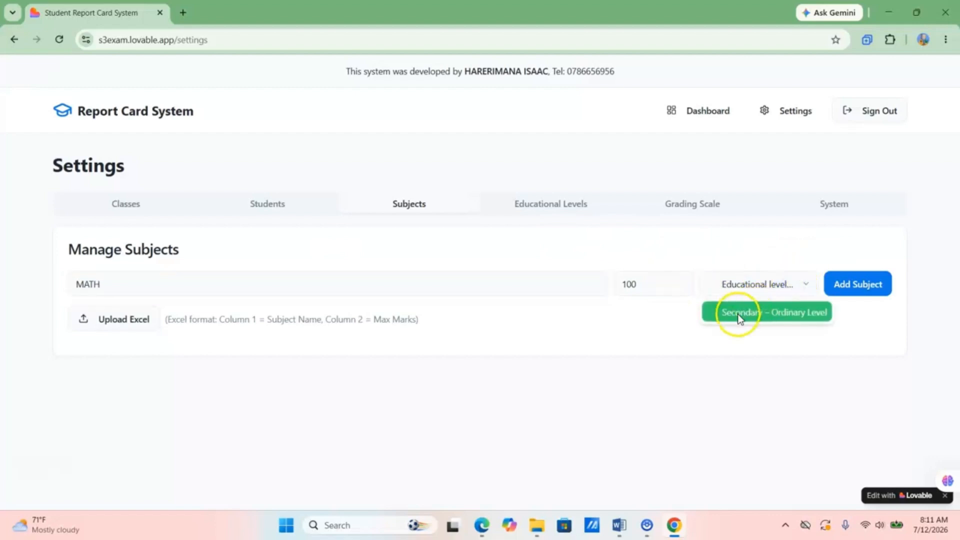
click(852, 281)
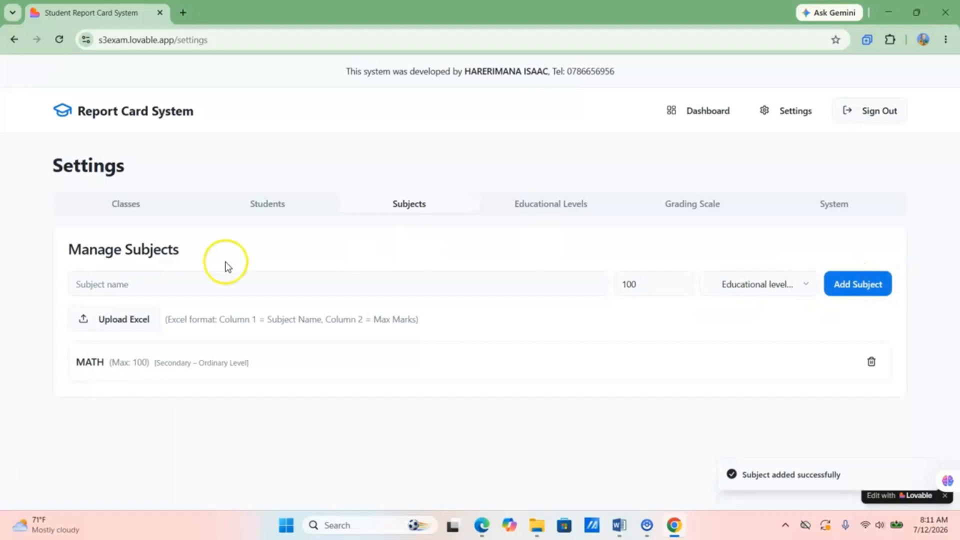
click(178, 282)
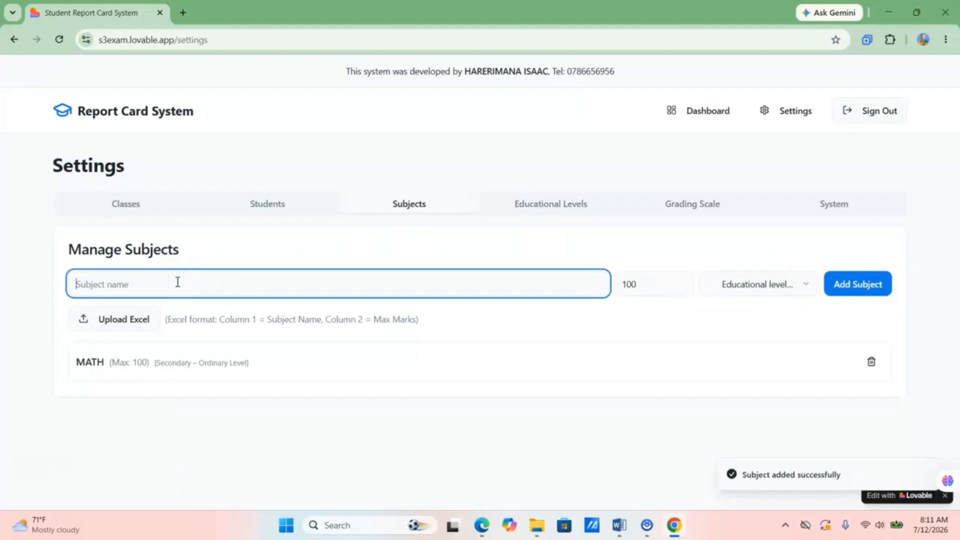
text(PHY)
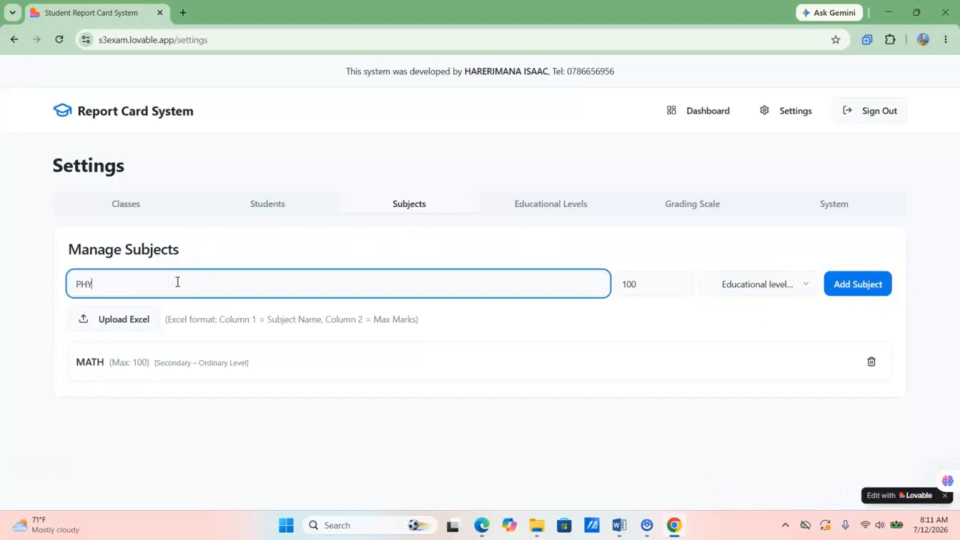
click(771, 283)
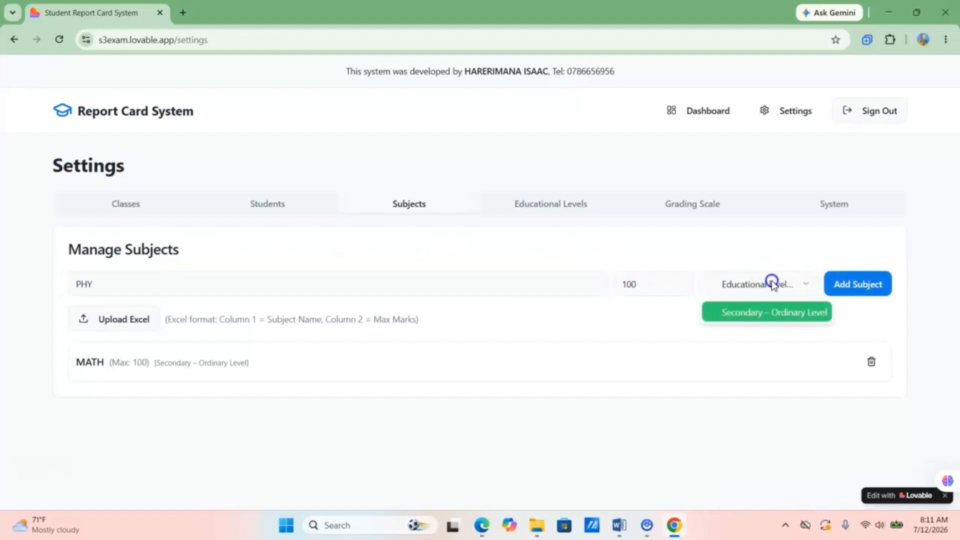
click(739, 312)
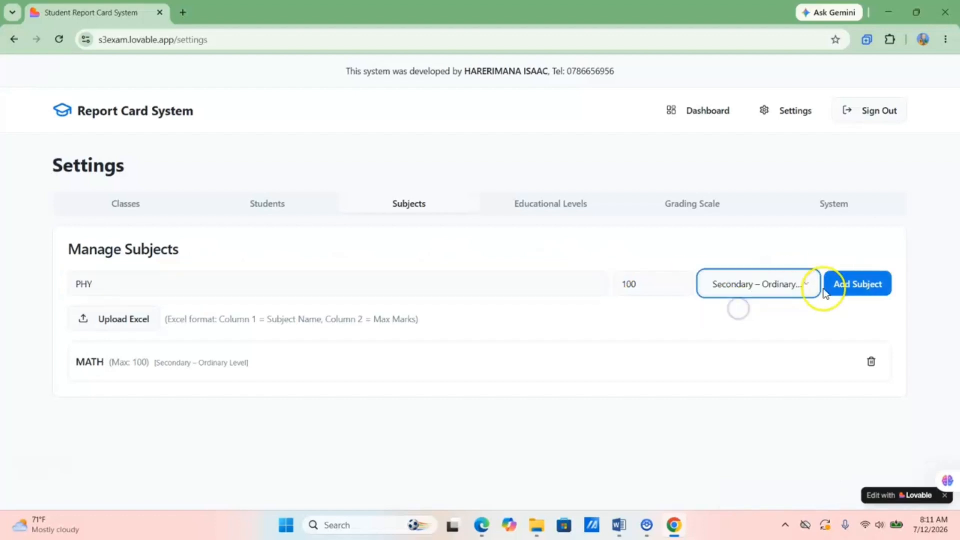
click(867, 276)
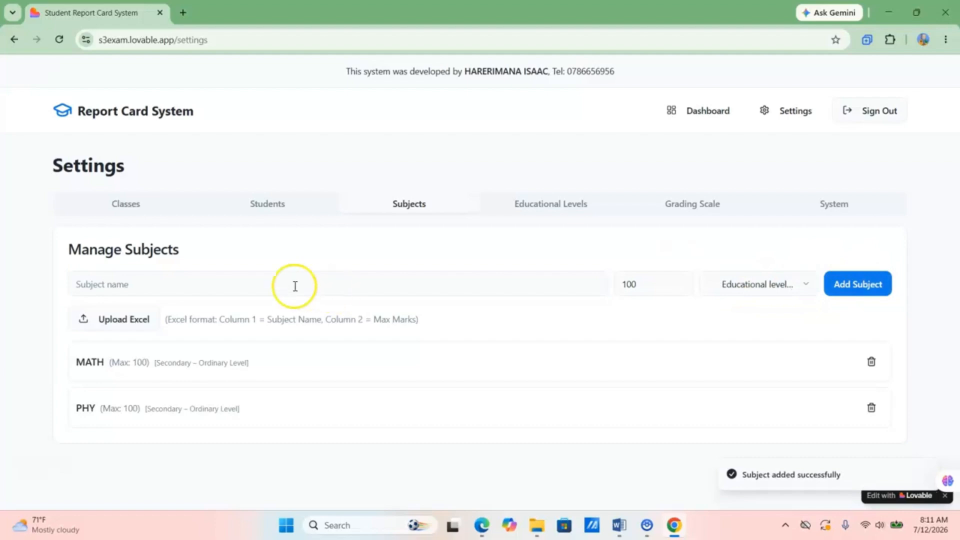
- Add BIO and CHEM as Secondary – Ordinary Level subjects out of 100
click(207, 282)
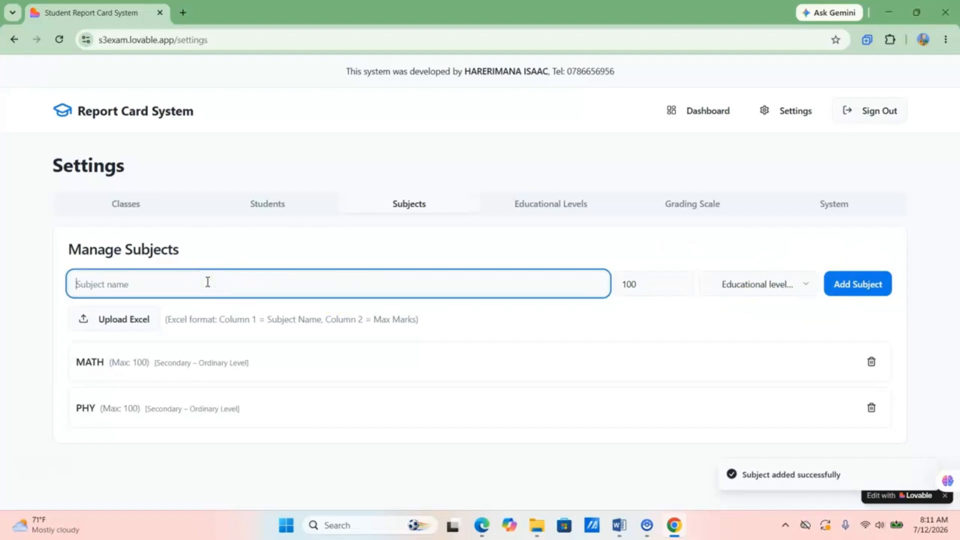
click(227, 288)
text(Bi)
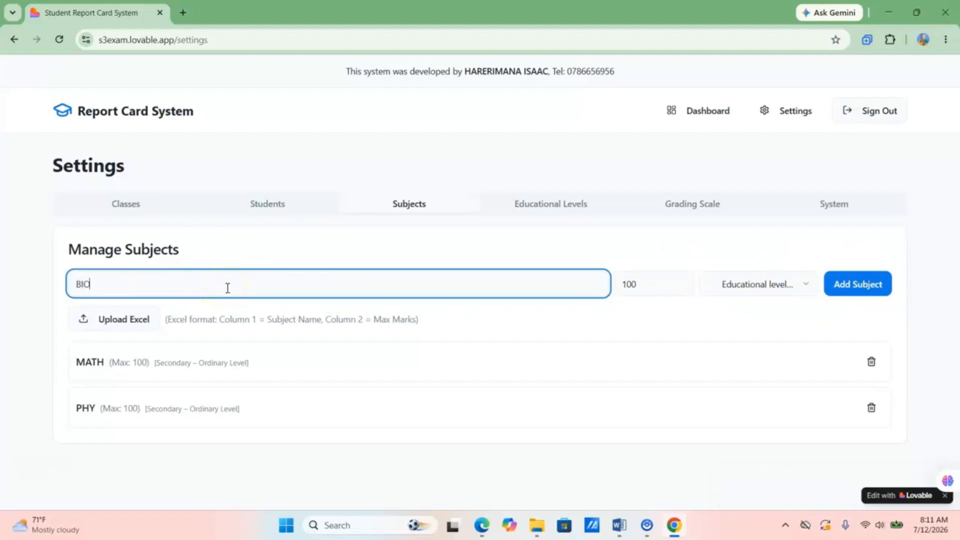
click(550, 276)
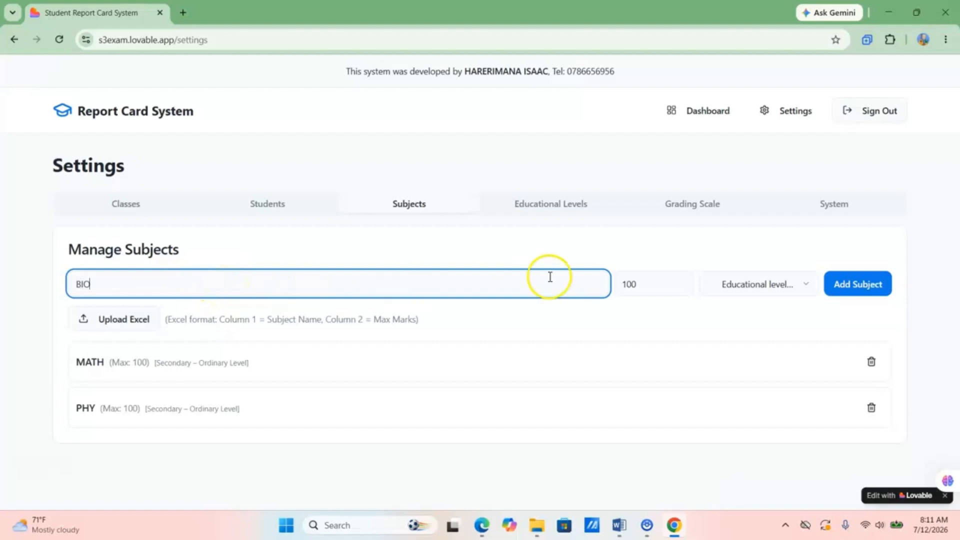
click(776, 284)
click(731, 311)
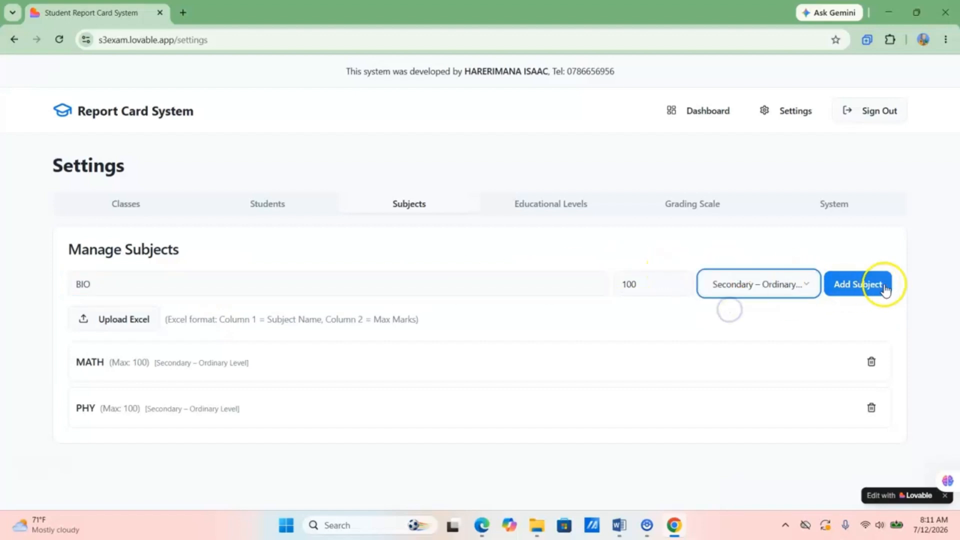
click(857, 284)
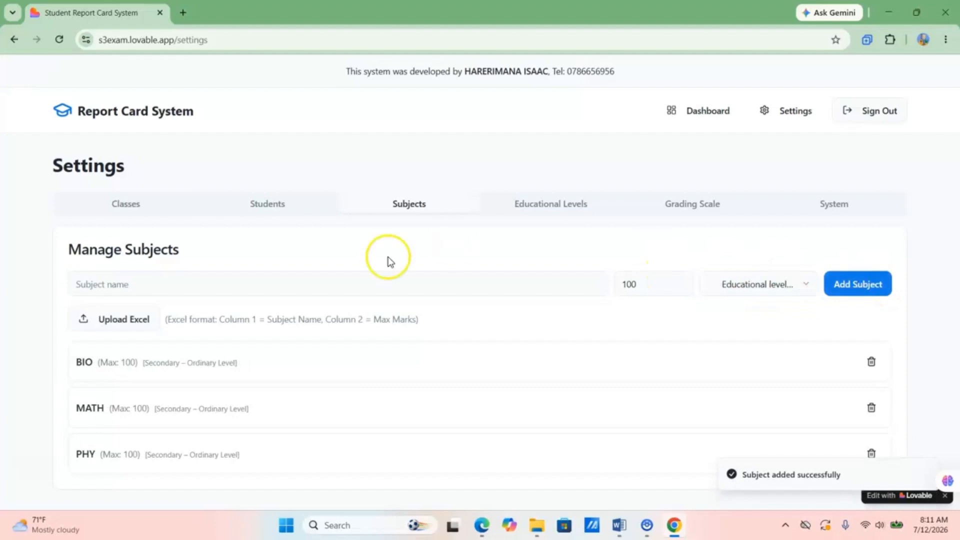
click(188, 284)
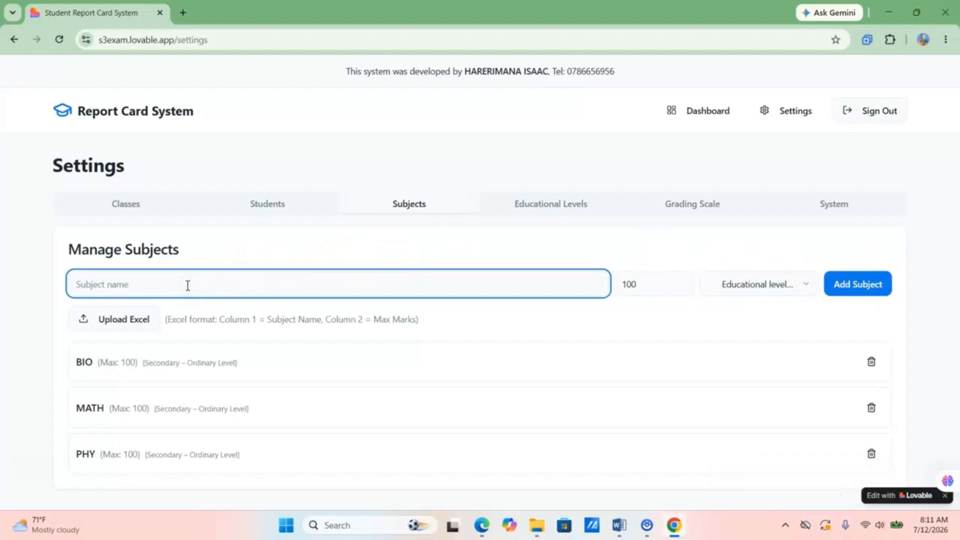
text(CHEM)
click(848, 287)
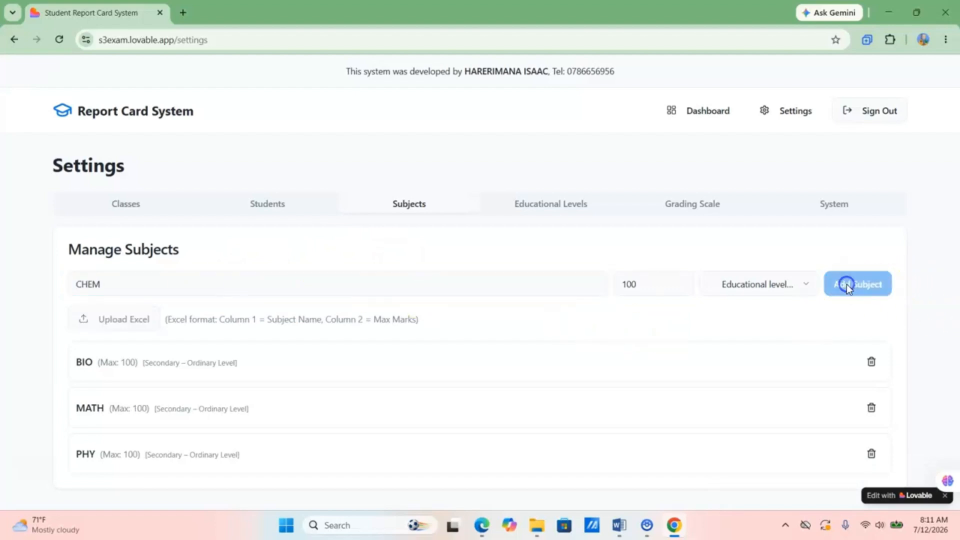
- Add ENG as a Secondary – Ordinary Level subject out of 100
click(220, 283)
text(EN)
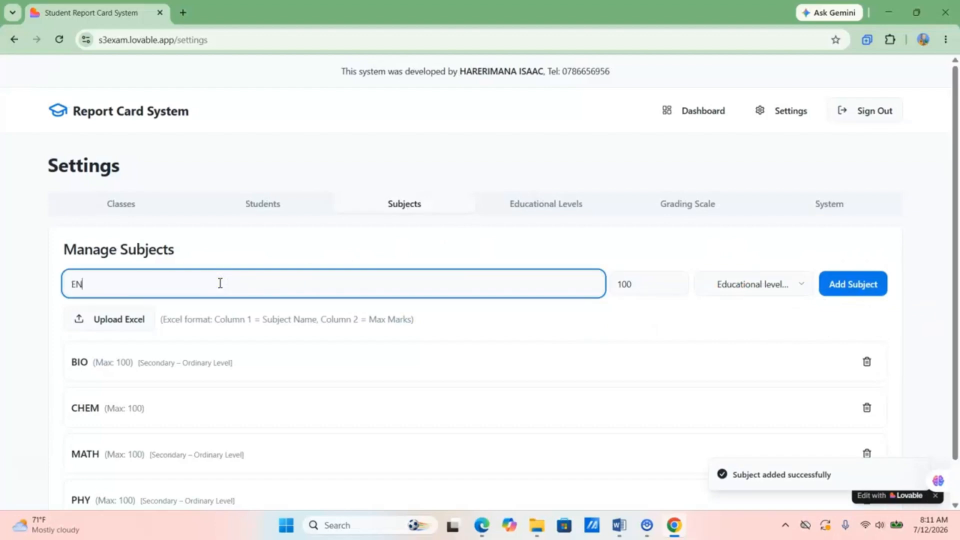
text(G)
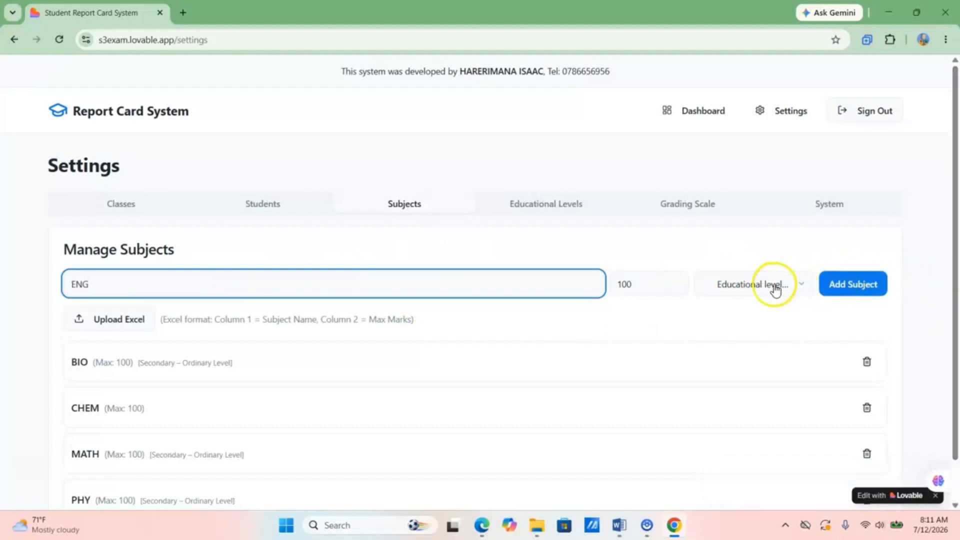
click(775, 289)
click(739, 312)
click(856, 283)
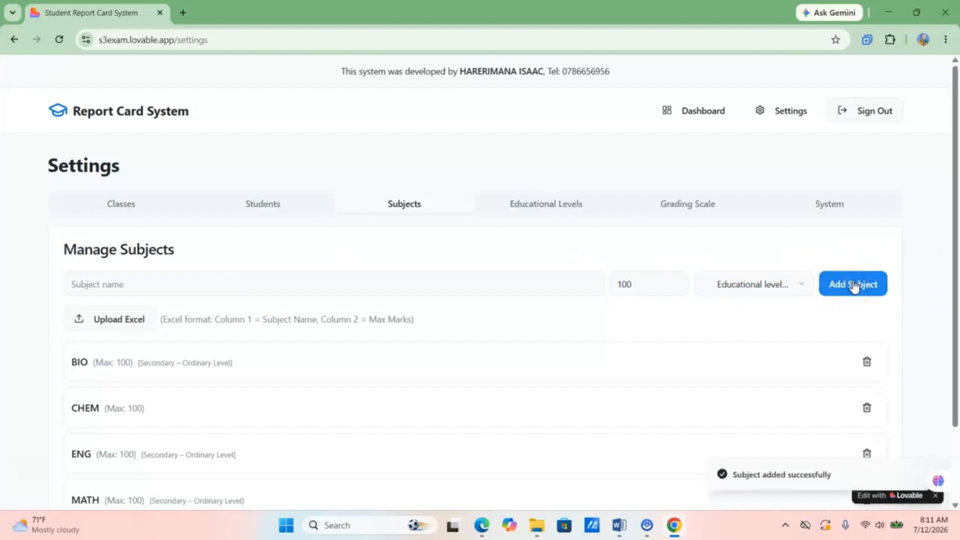
click(264, 279)
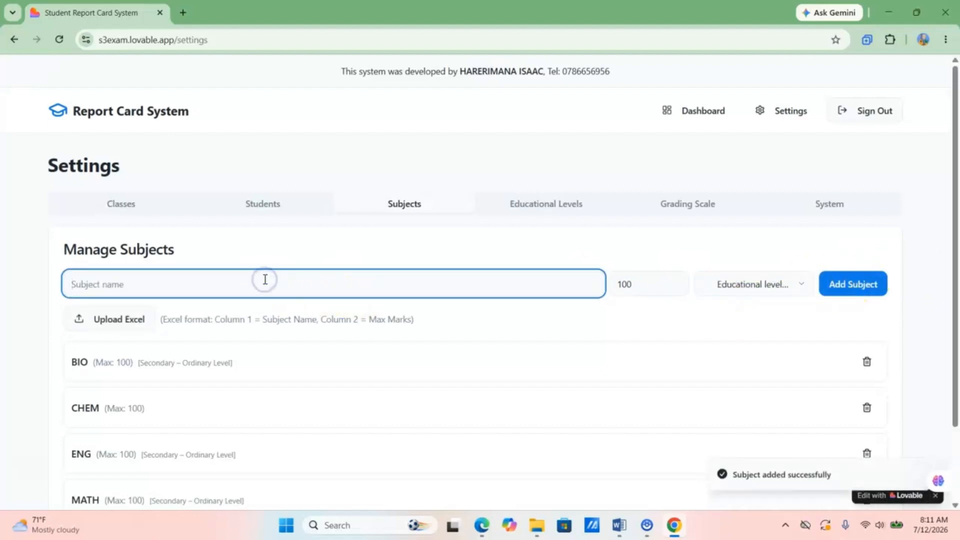
- Add KINY and HIST as Secondary – Ordinary Level subjects out of 100
text(KINY)
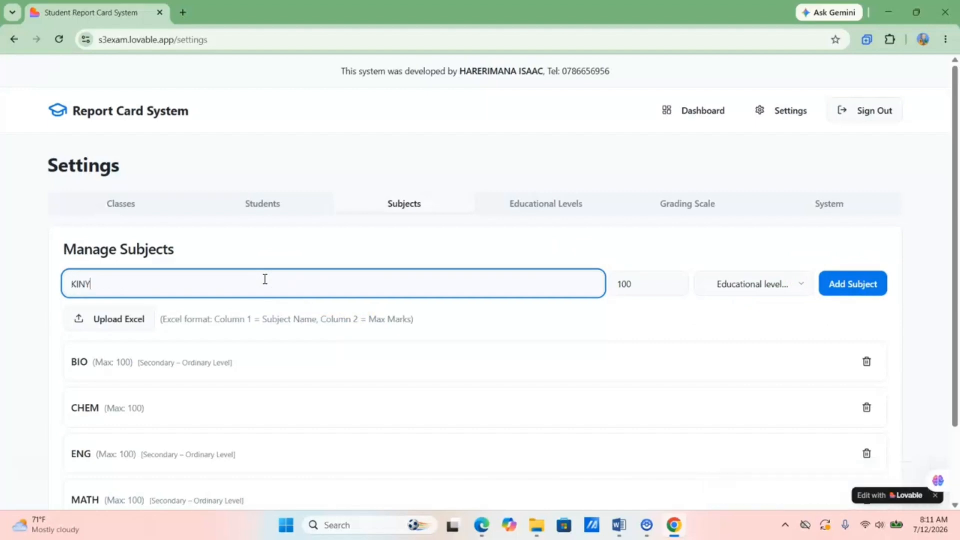
click(765, 288)
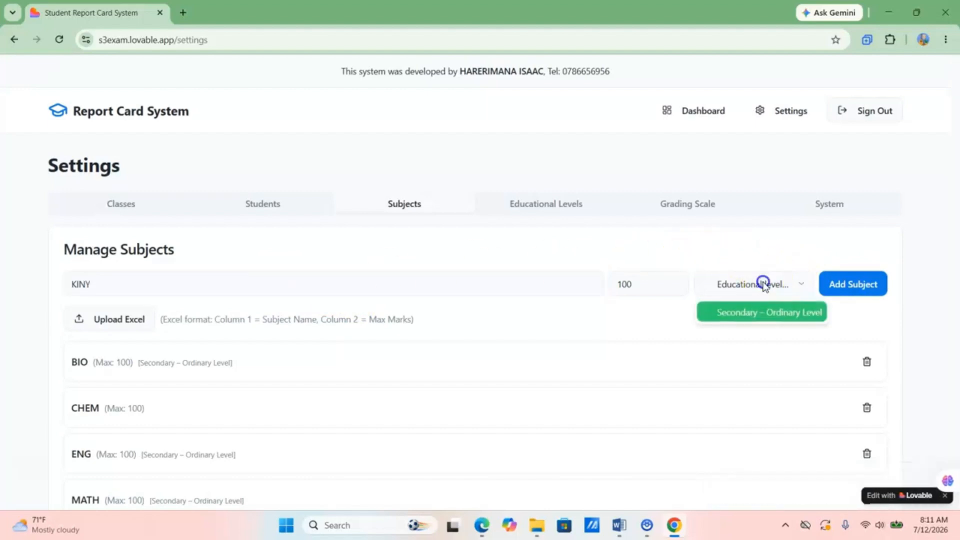
click(738, 311)
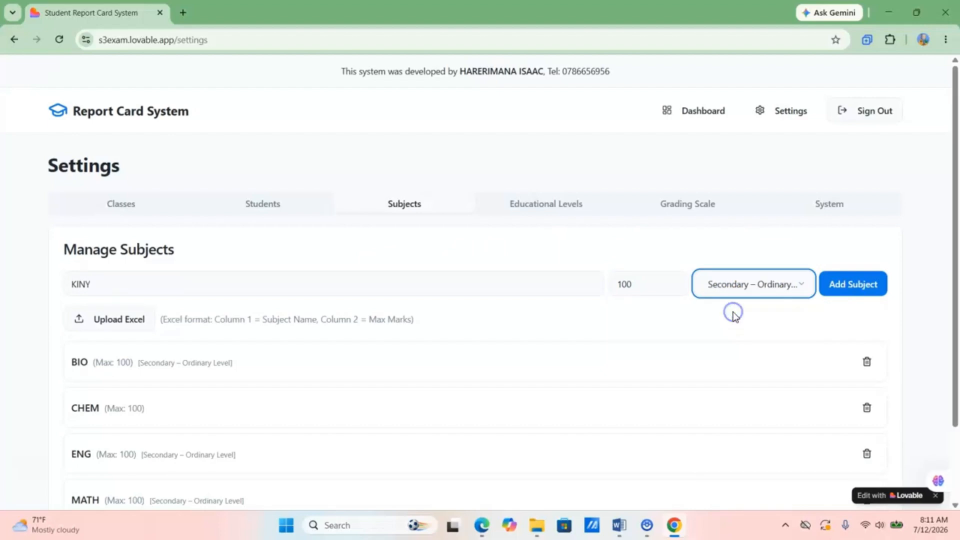
click(850, 286)
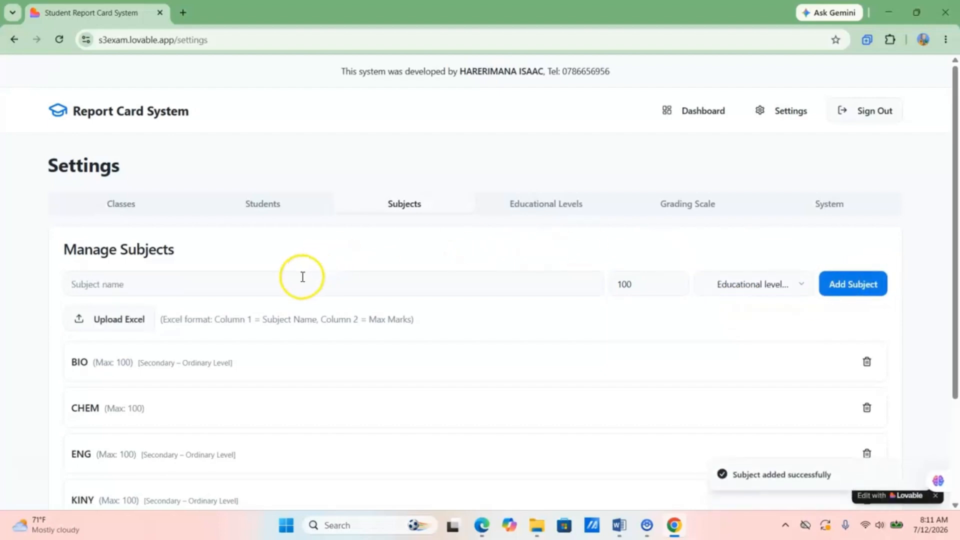
click(266, 282)
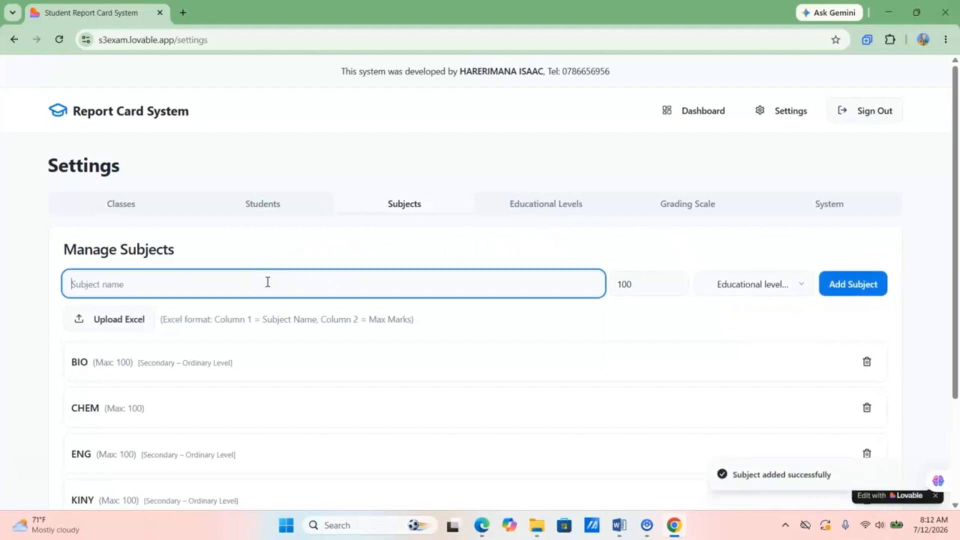
text(HIST)
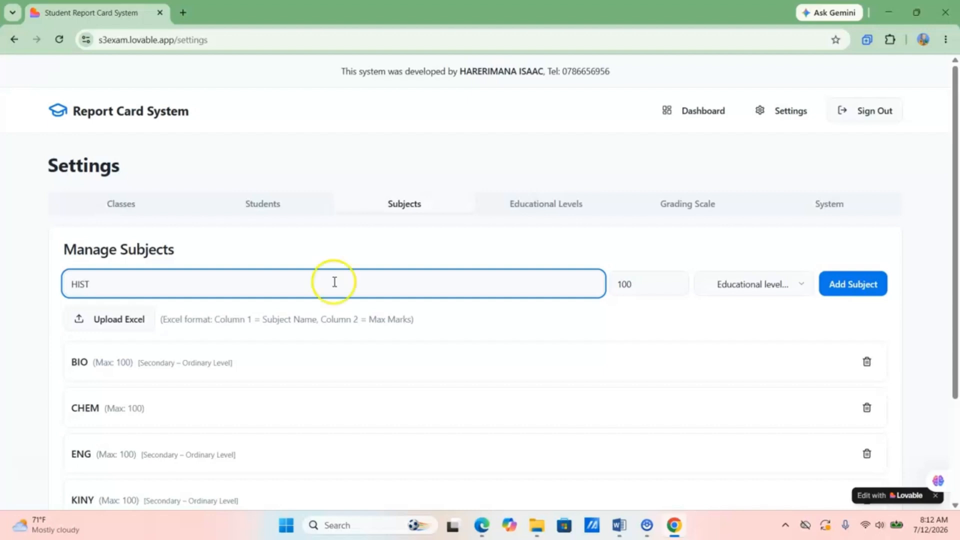
click(761, 289)
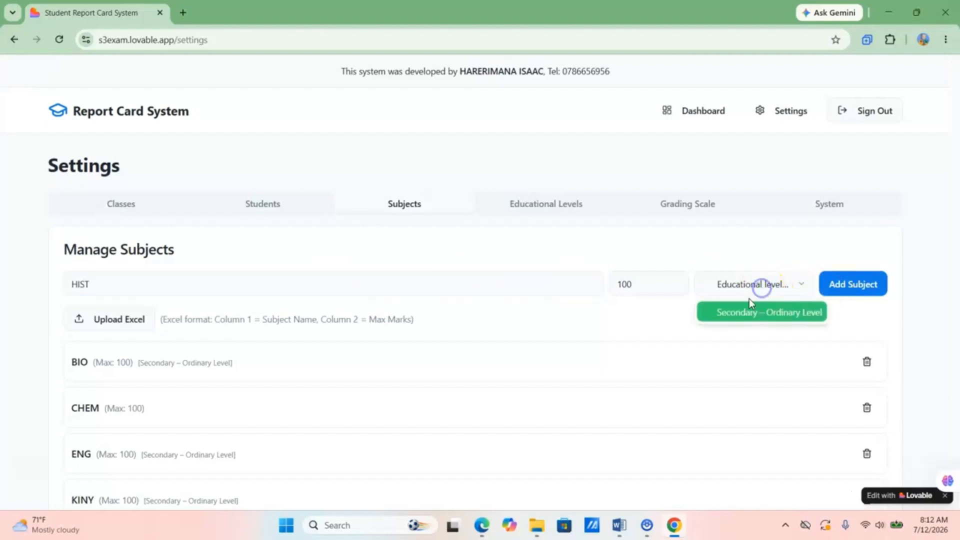
click(727, 314)
click(852, 286)
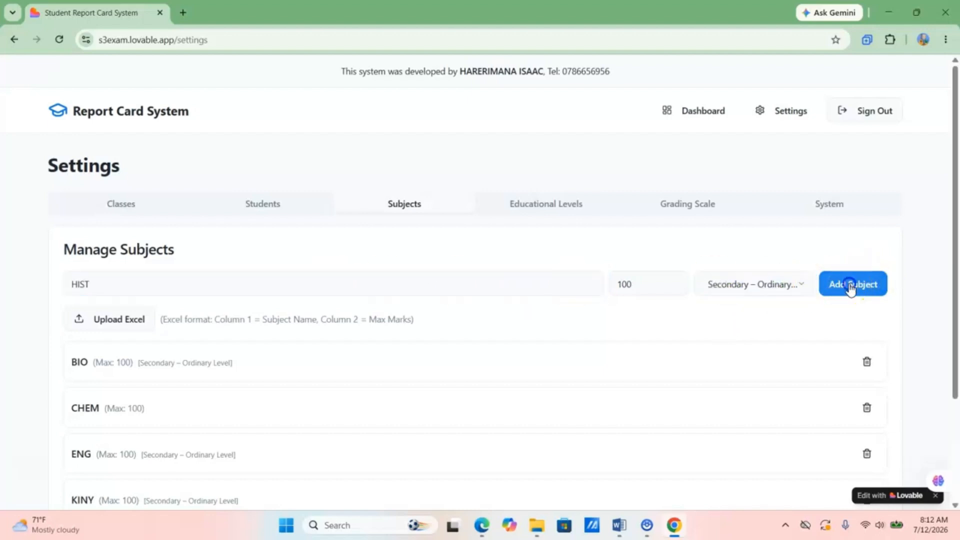
click(216, 277)
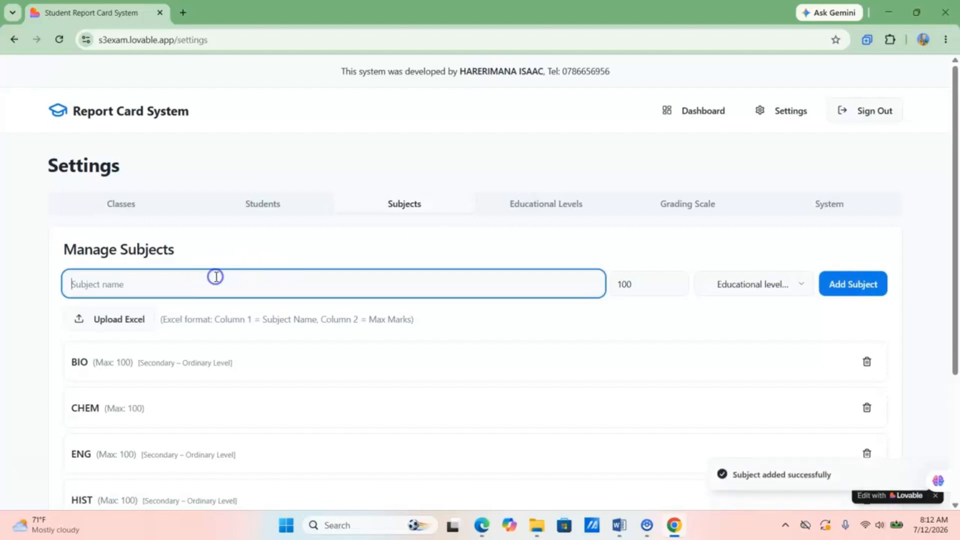
- Add GEO and ENT as Secondary – Ordinary Level subjects, then show Educational Levels
text(GEO)
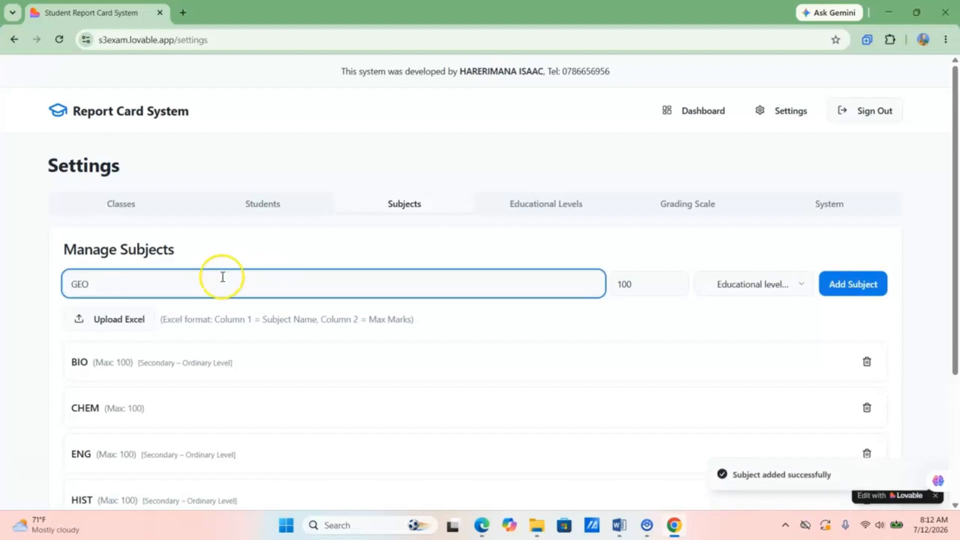
click(754, 289)
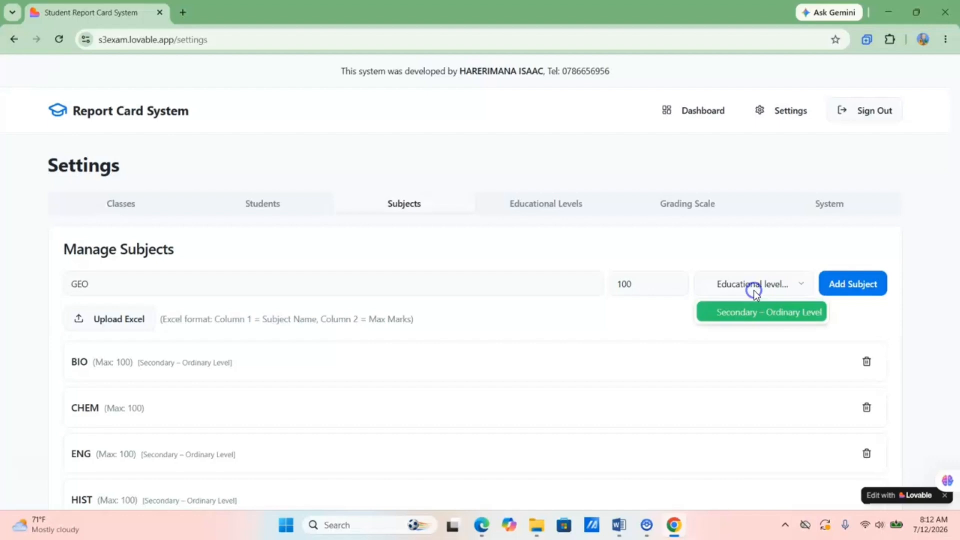
click(734, 312)
click(853, 281)
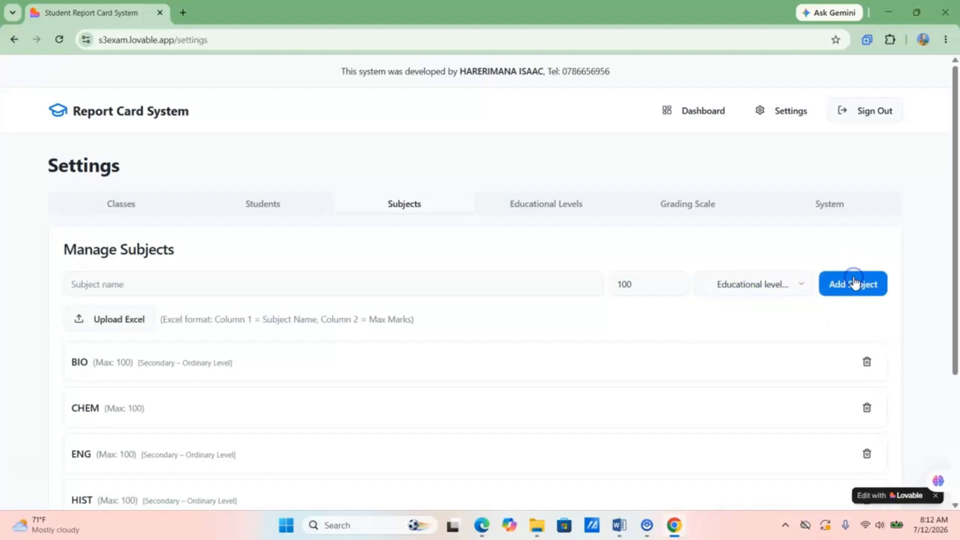
click(189, 281)
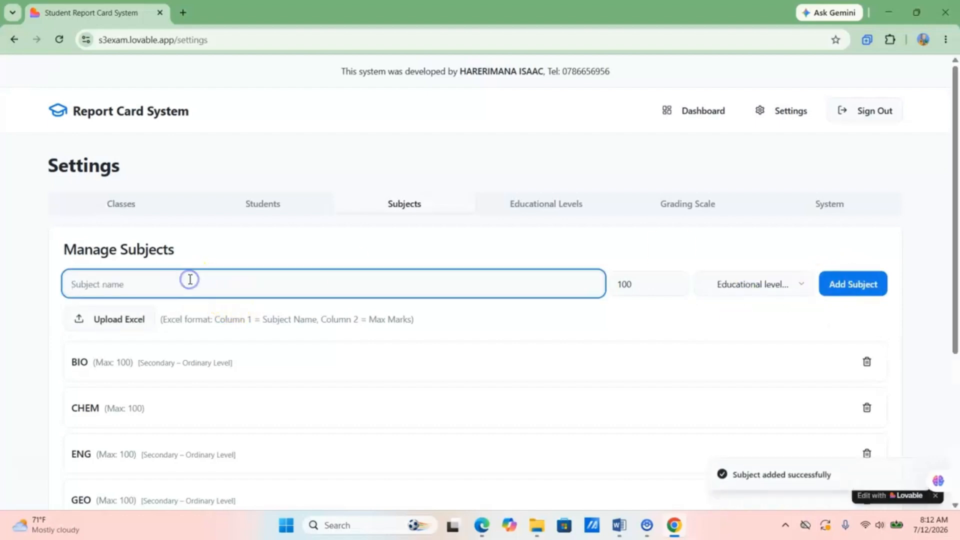
text(ENT)
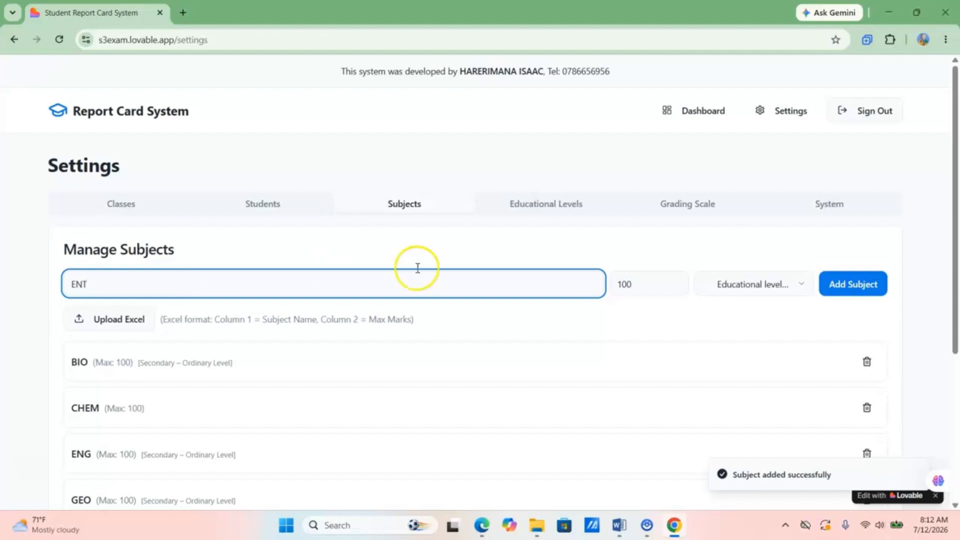
click(748, 285)
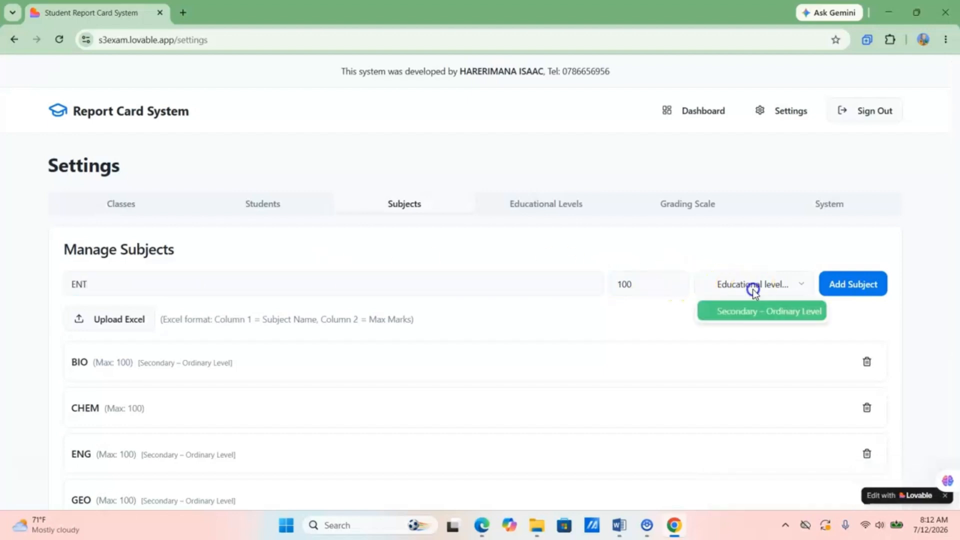
click(730, 312)
click(864, 284)
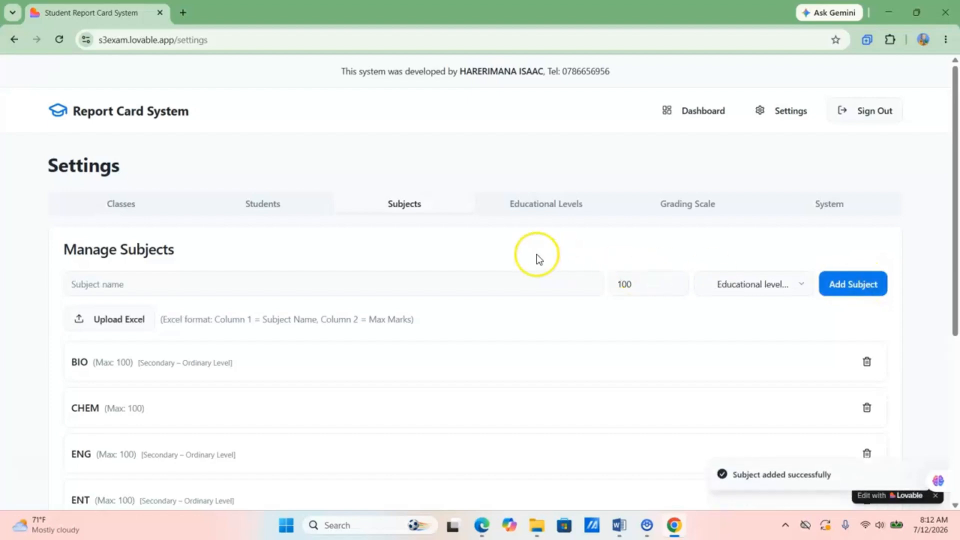
click(539, 203)
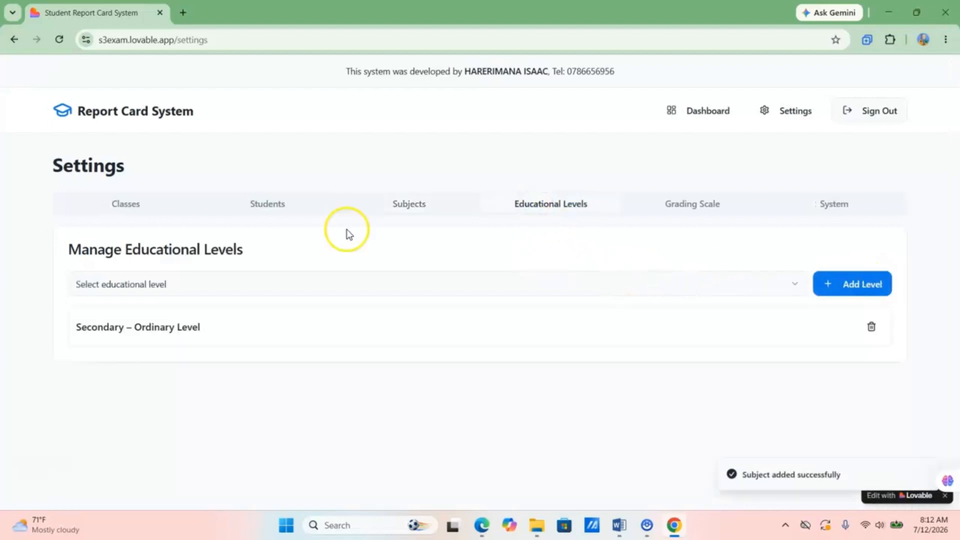
- Add Lower Primary as an educational level
click(176, 281)
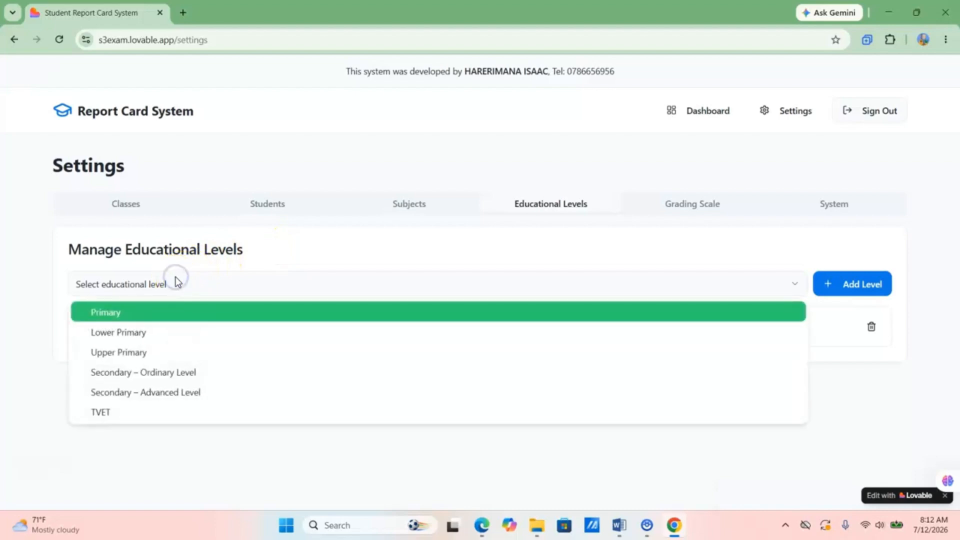
click(131, 338)
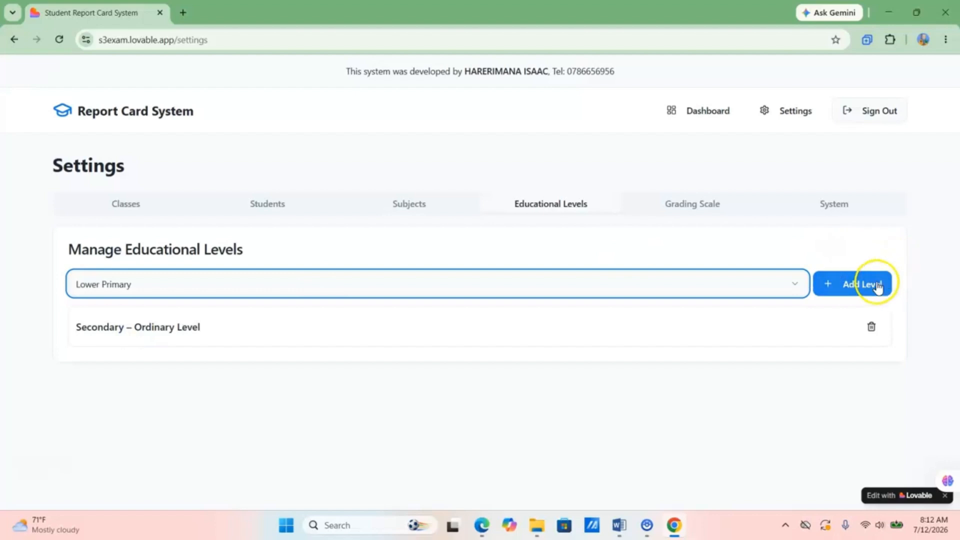
click(840, 293)
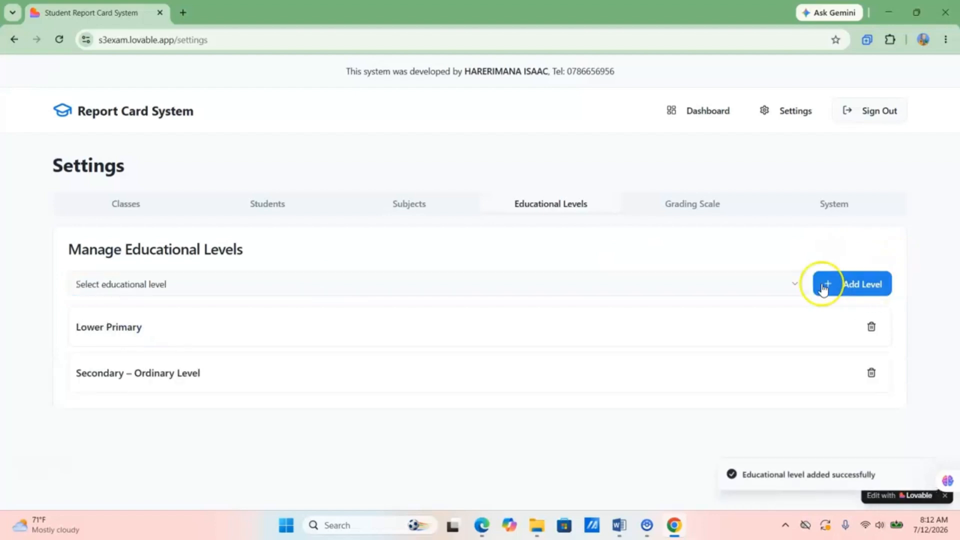
- Create class P1 assigned to Lower Primary
click(149, 199)
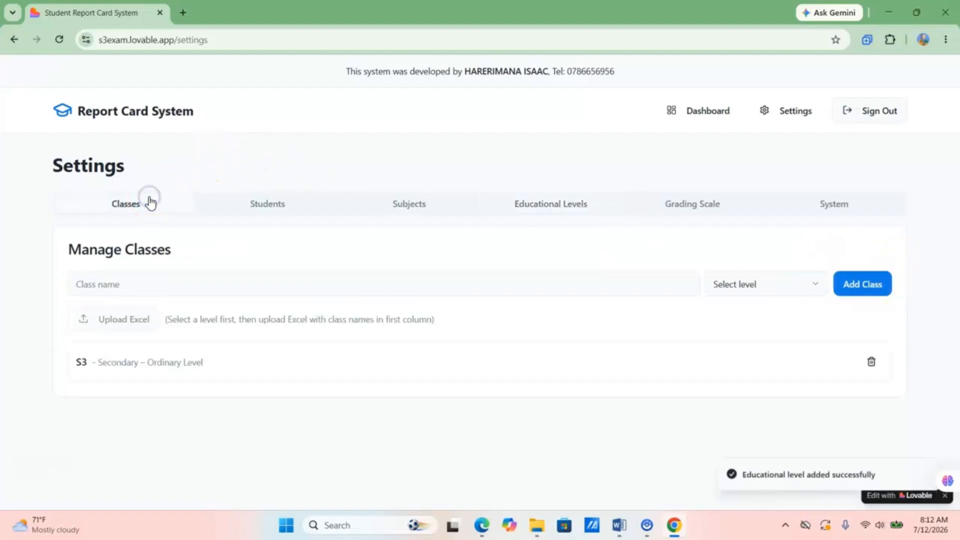
click(126, 279)
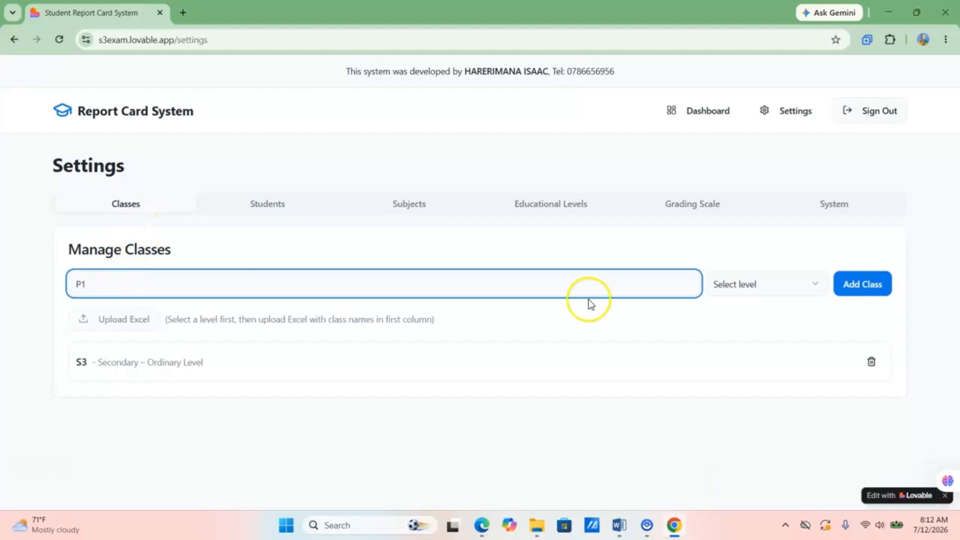
click(775, 283)
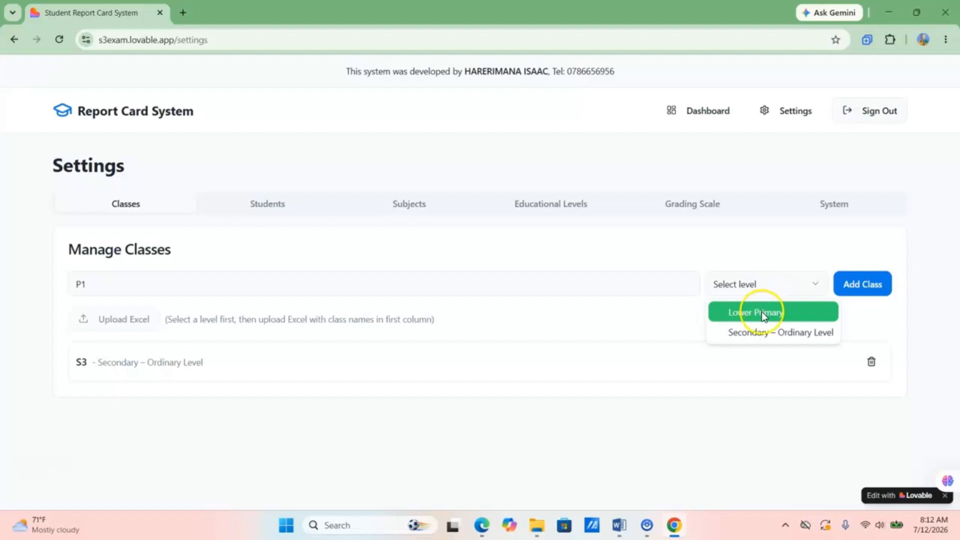
click(740, 313)
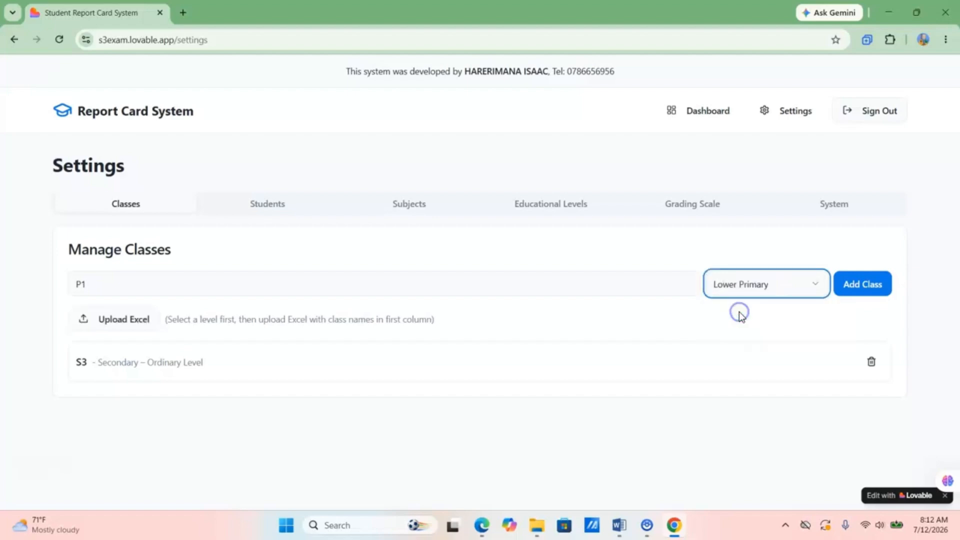
click(861, 289)
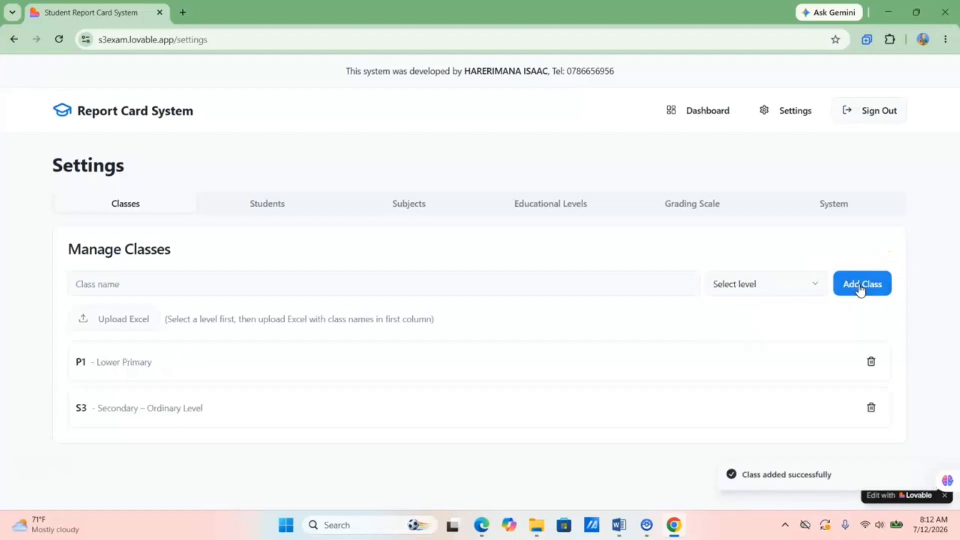
click(566, 203)
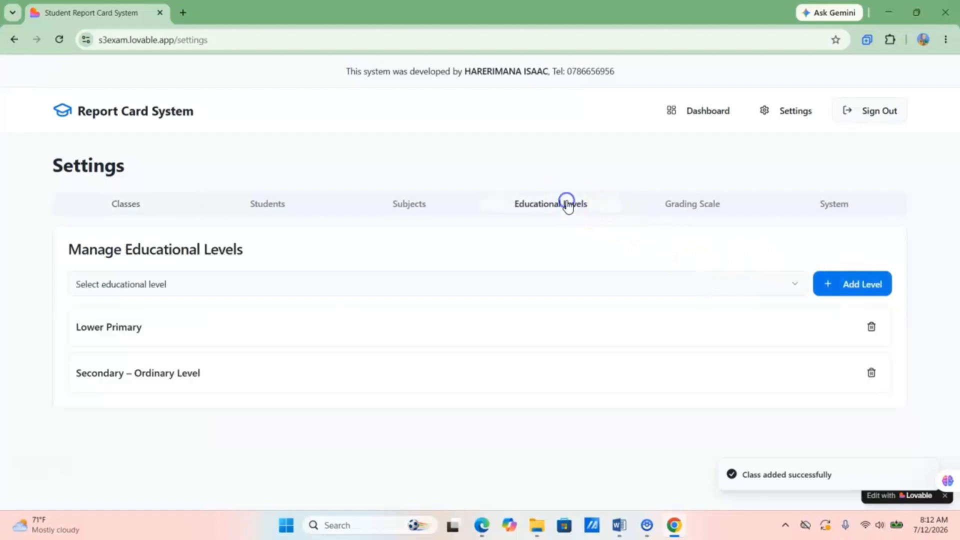
click(278, 279)
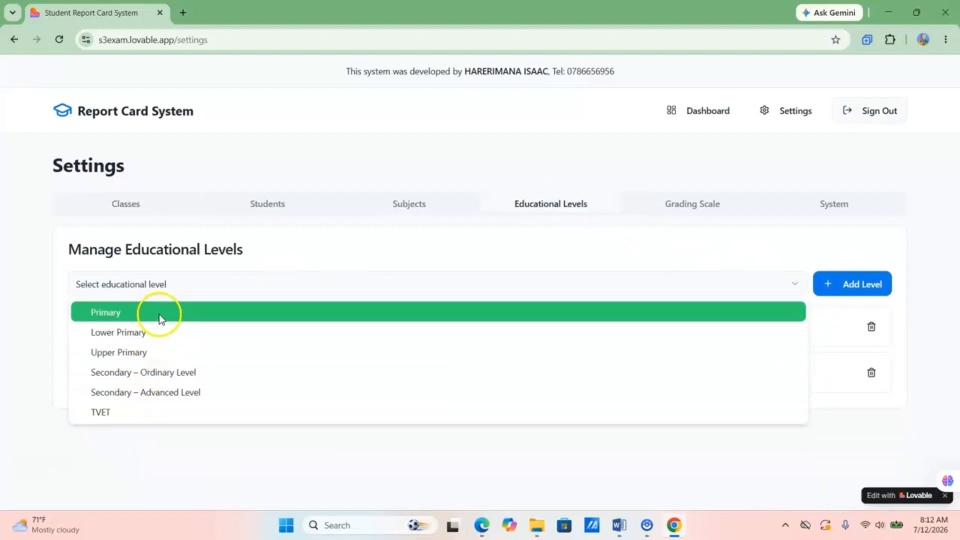
click(59, 314)
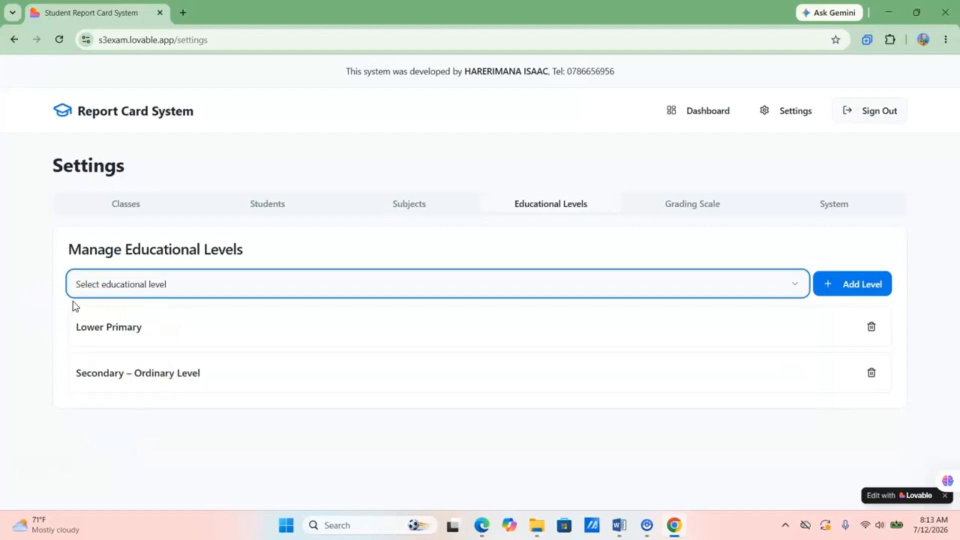
- Check the class list under Students, then return to the Dashboard showing P1 without students
click(134, 205)
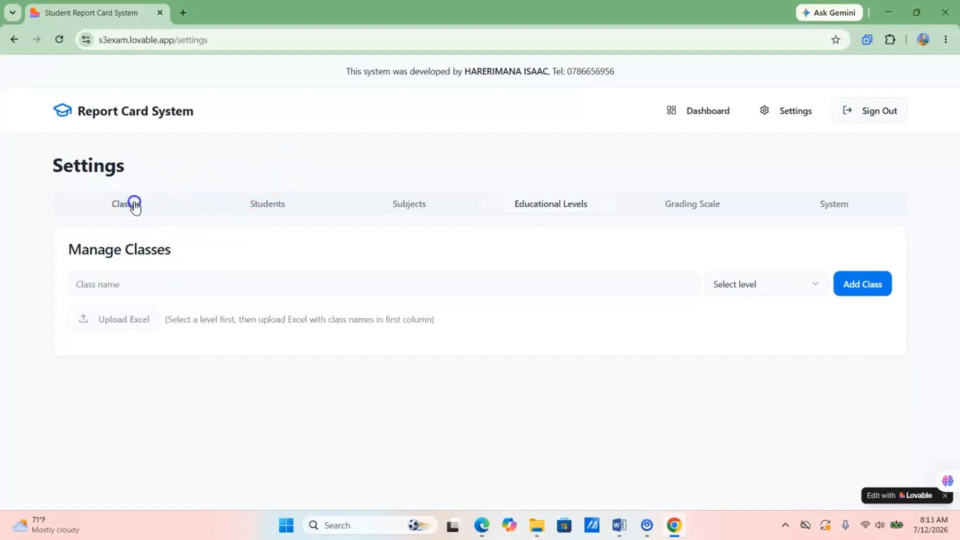
click(273, 207)
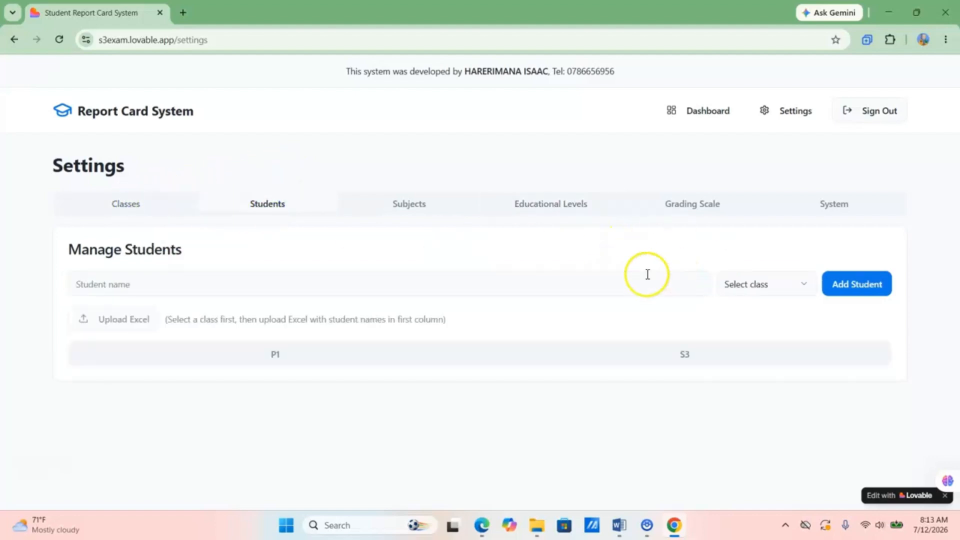
click(764, 286)
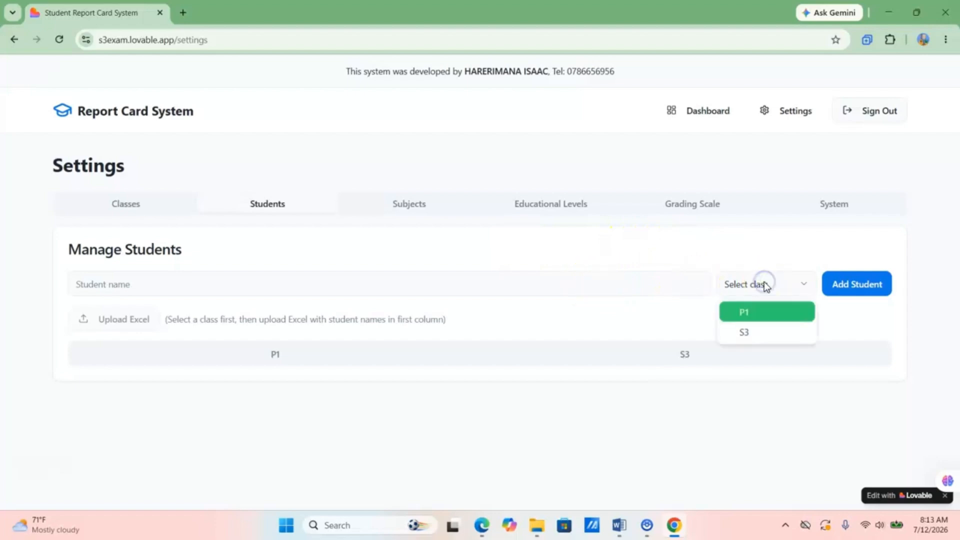
click(743, 248)
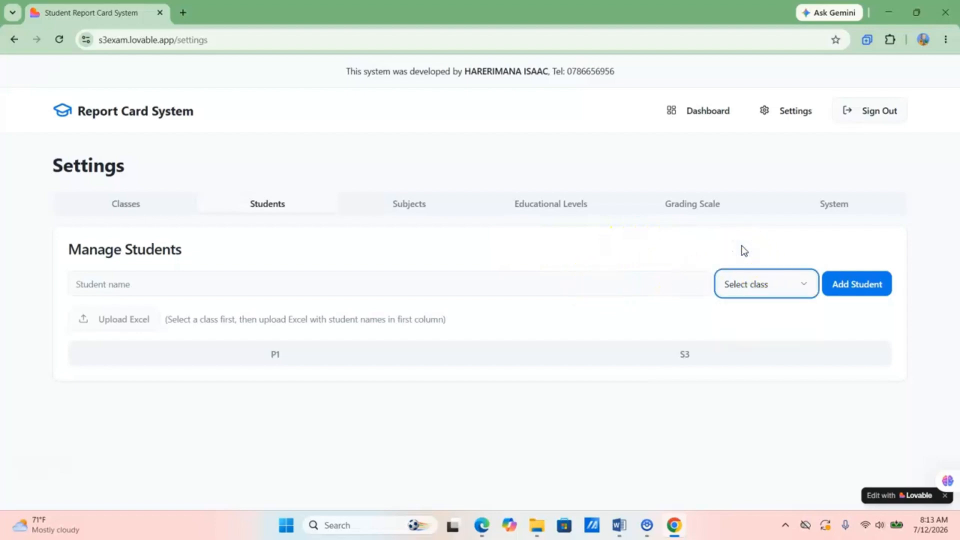
click(715, 242)
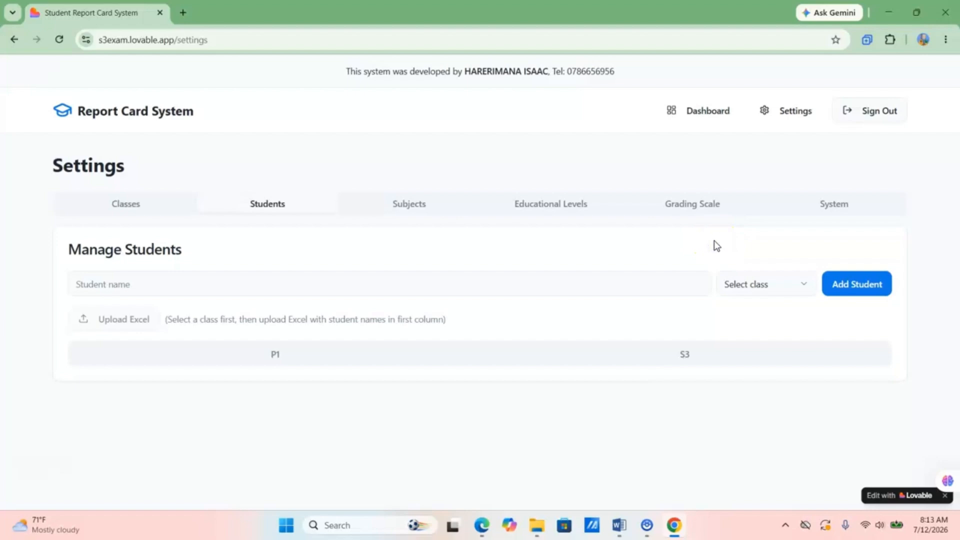
click(701, 114)
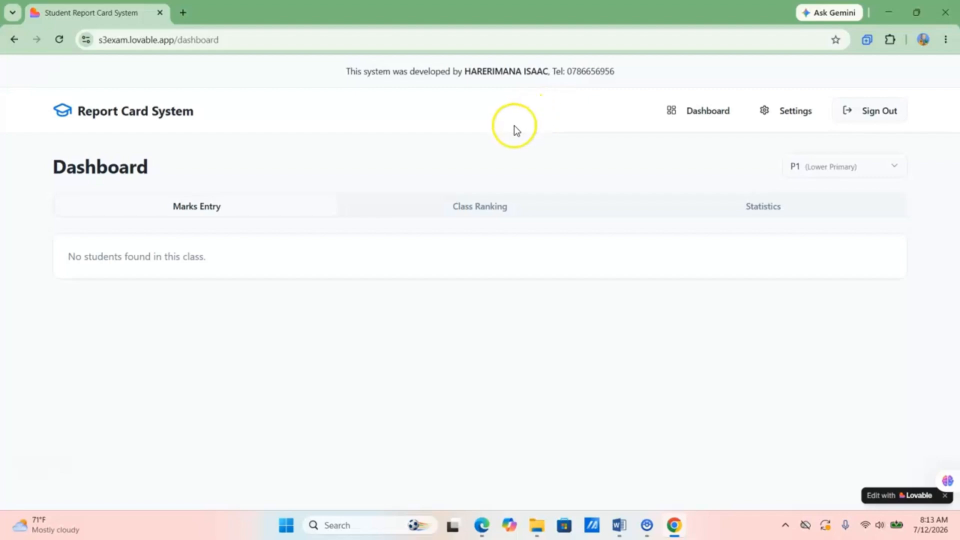
- Switch the Dashboard to class S3 and open its weekly test Marks Entry
click(481, 206)
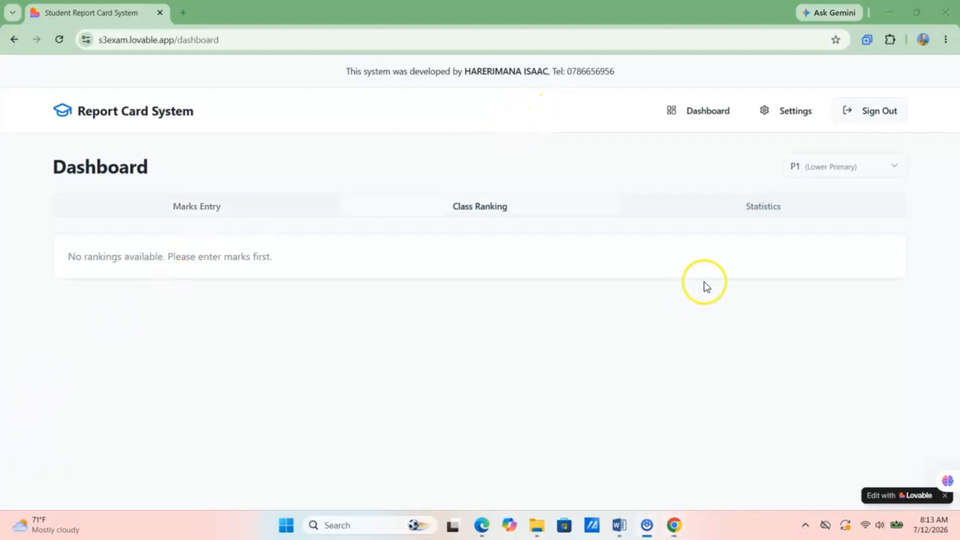
click(840, 167)
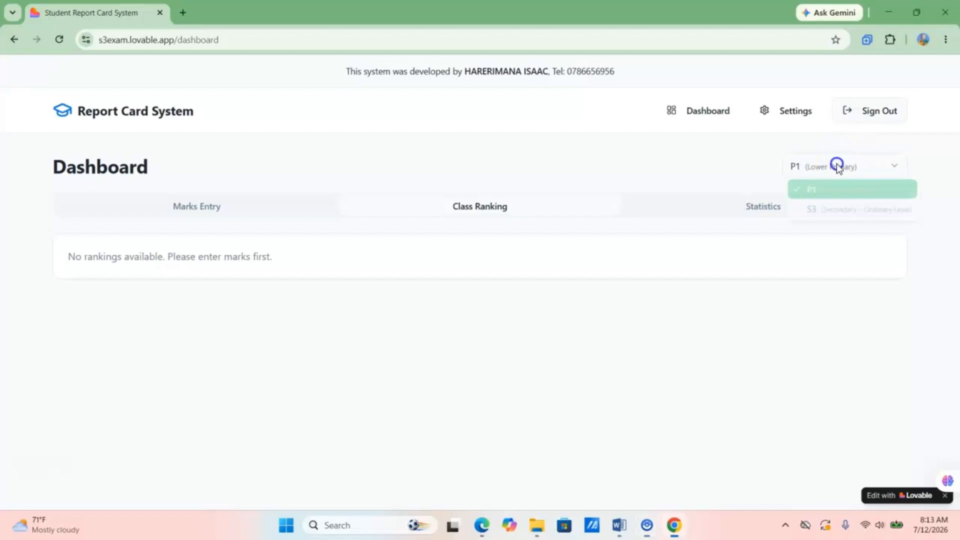
click(836, 221)
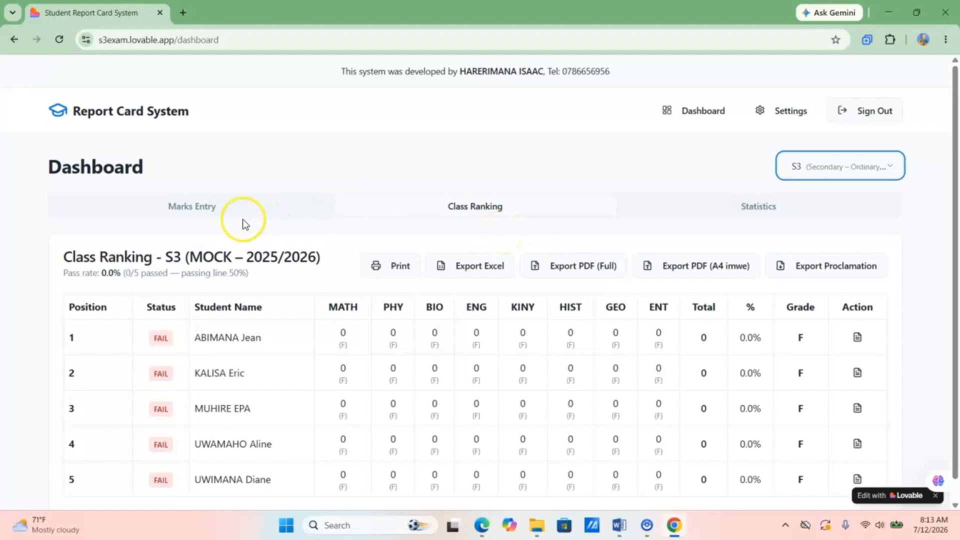
click(186, 207)
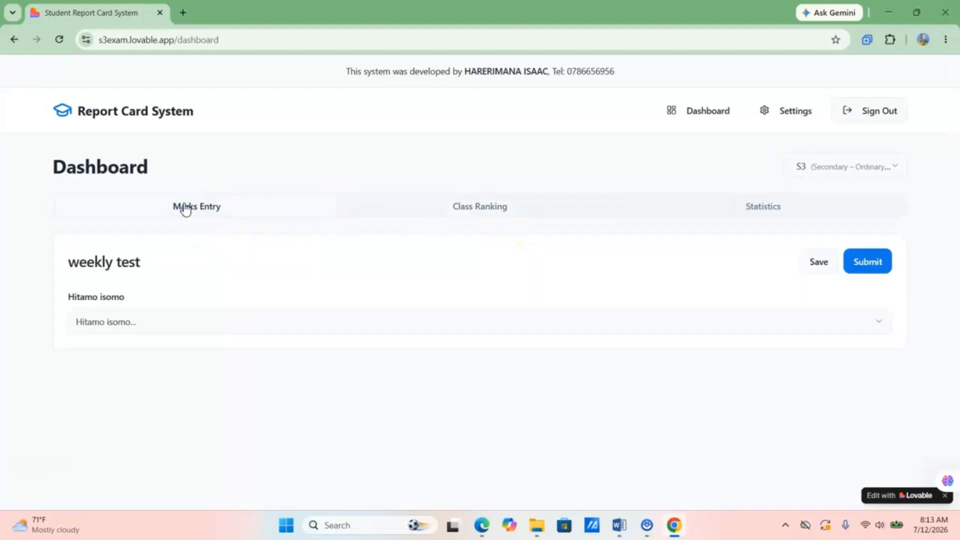
- Choose BIO and enter weekly test marks 56, 45 and 78 for the first three students
click(223, 294)
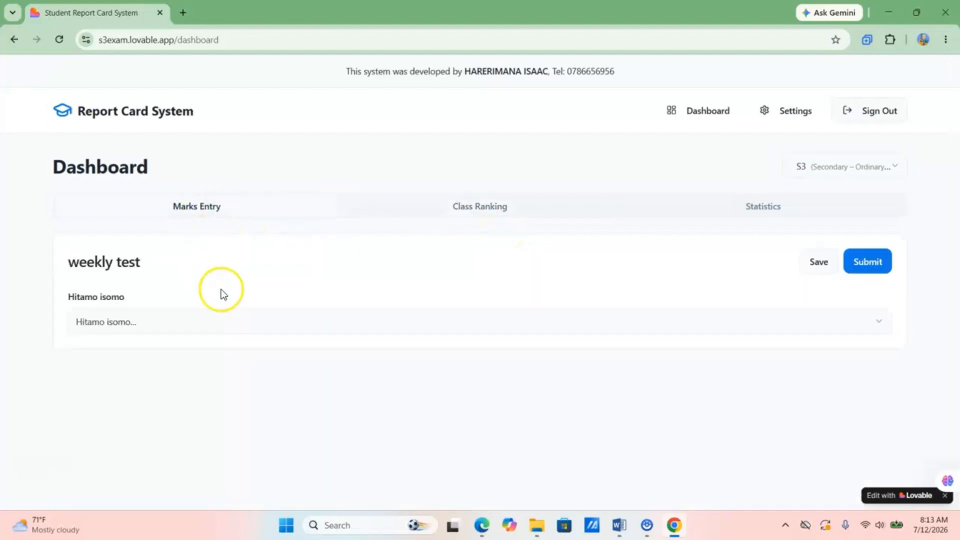
click(189, 324)
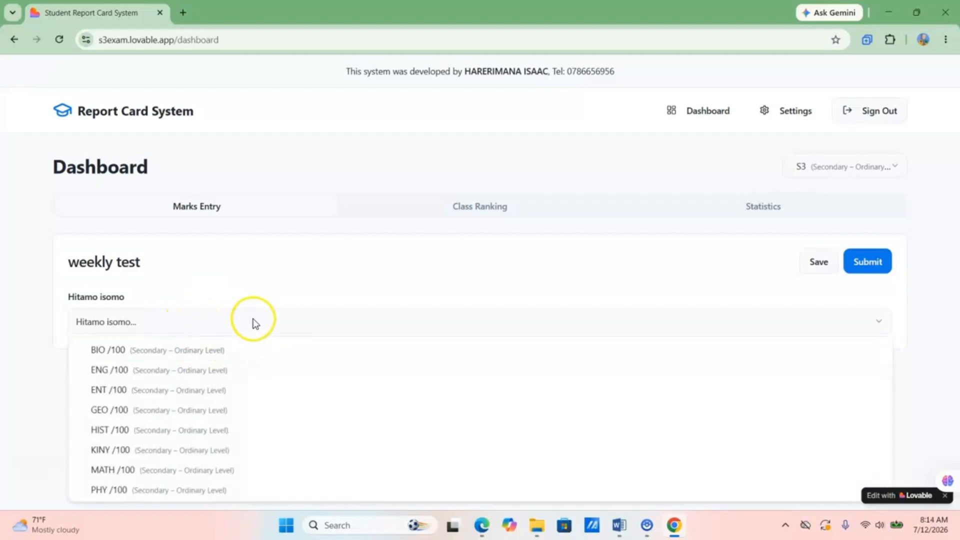
click(131, 353)
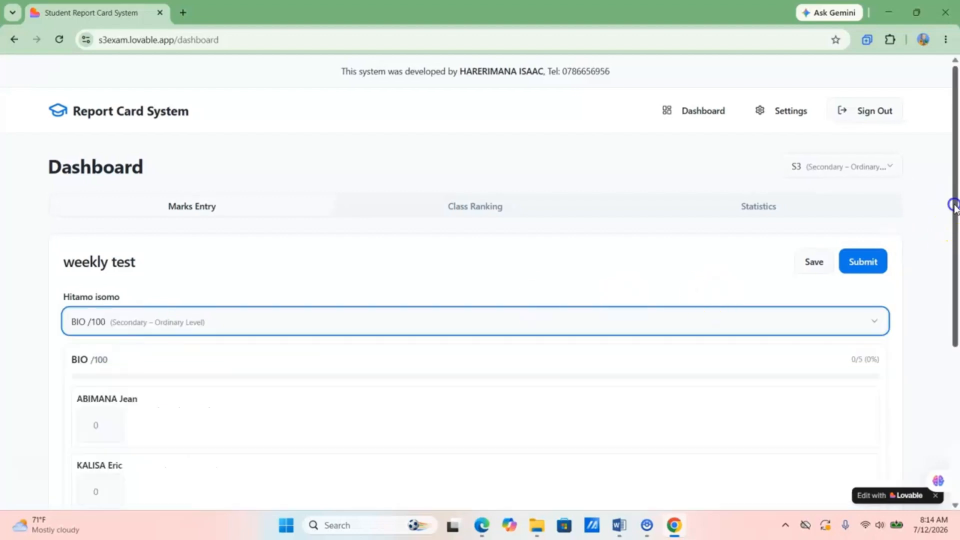
drag(958, 220, 957, 282)
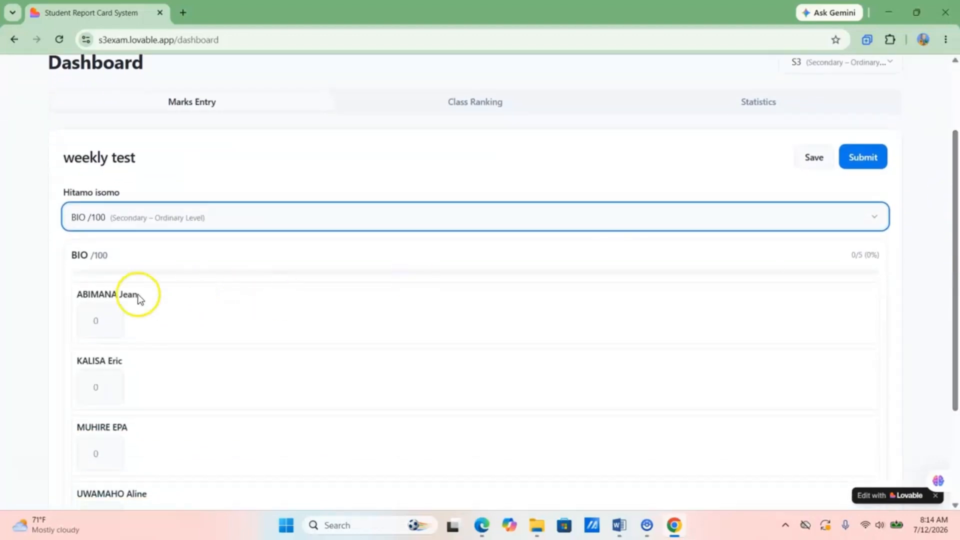
click(98, 320)
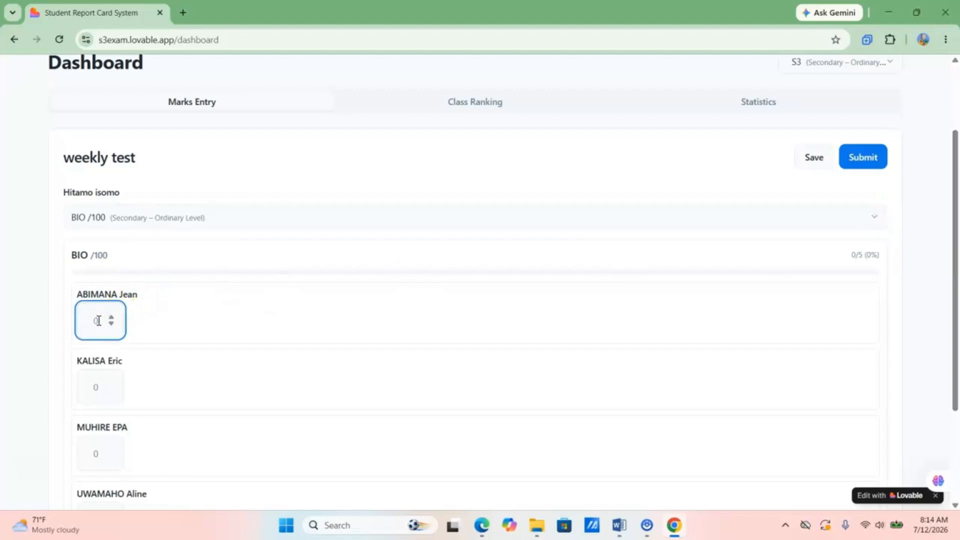
text(56)
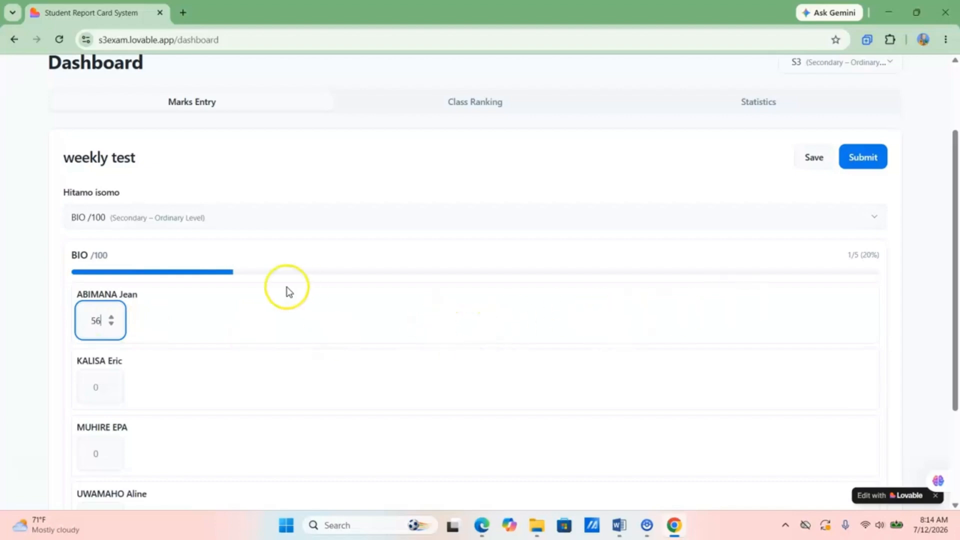
click(98, 385)
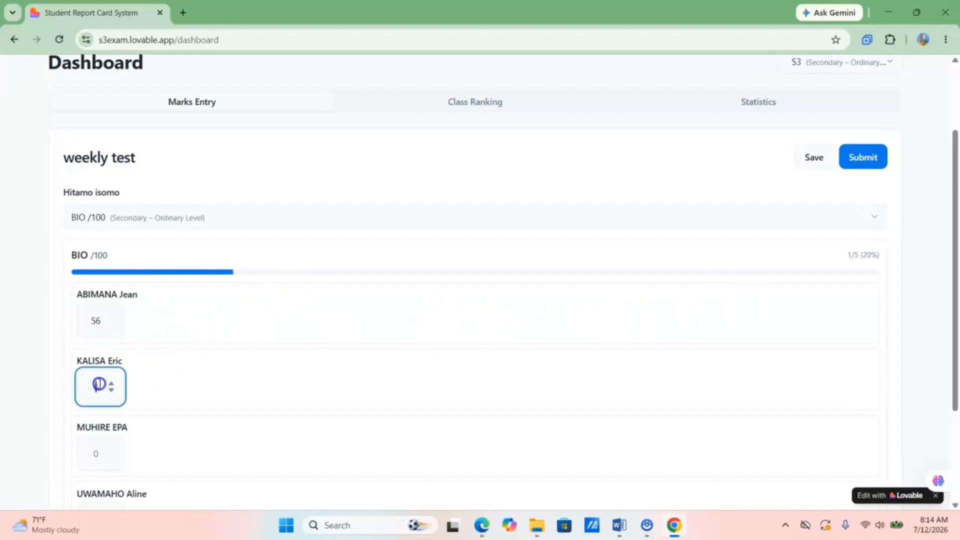
text(45)
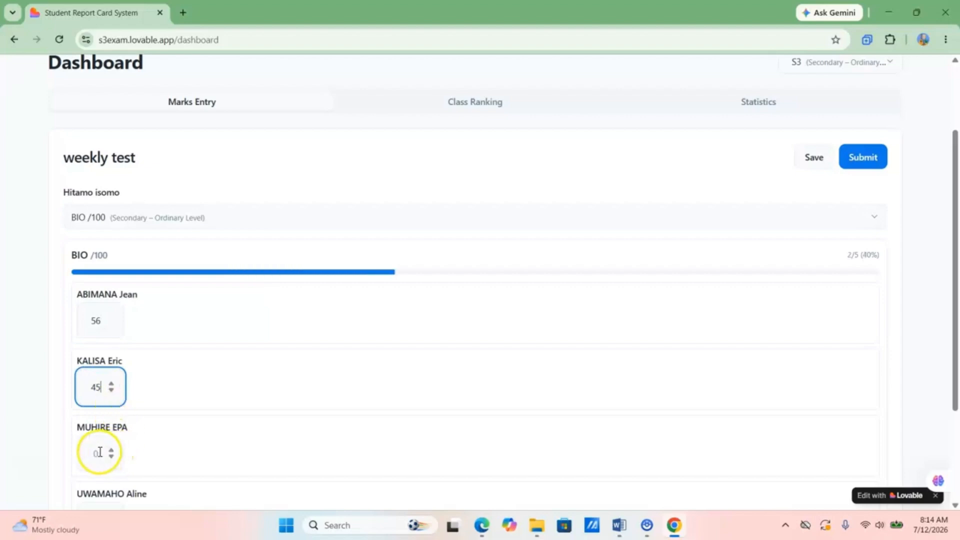
click(99, 452)
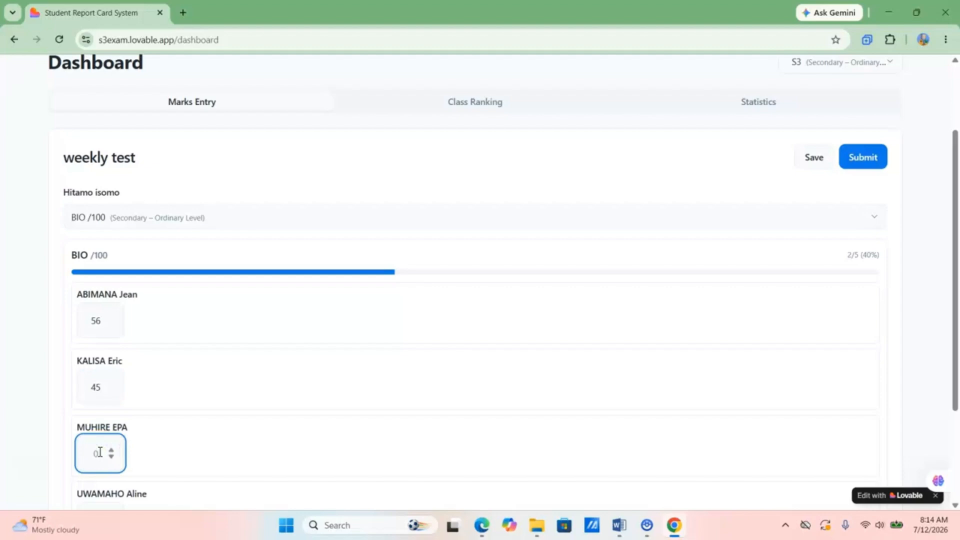
text(78)
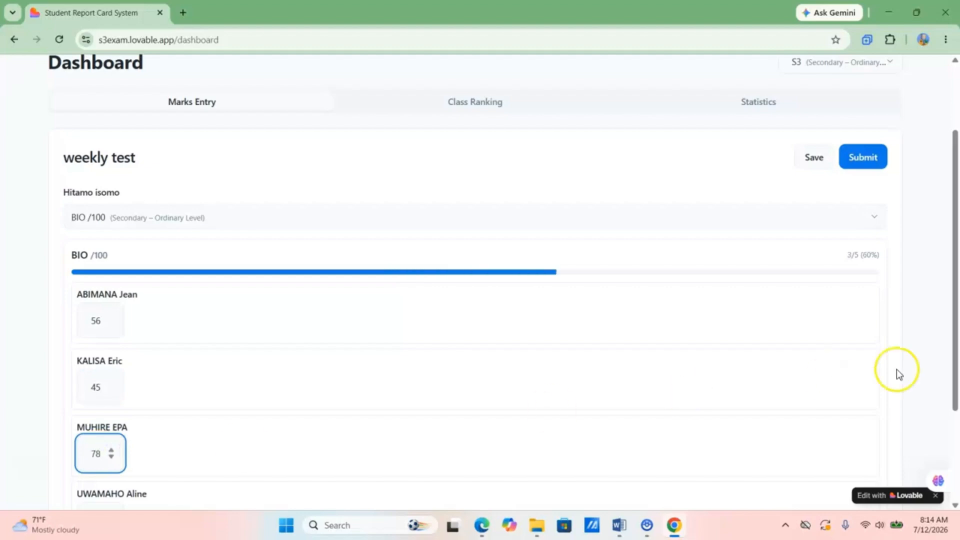
- Enter BIO marks 90 and 76 for the last two students
drag(955, 305, 954, 409)
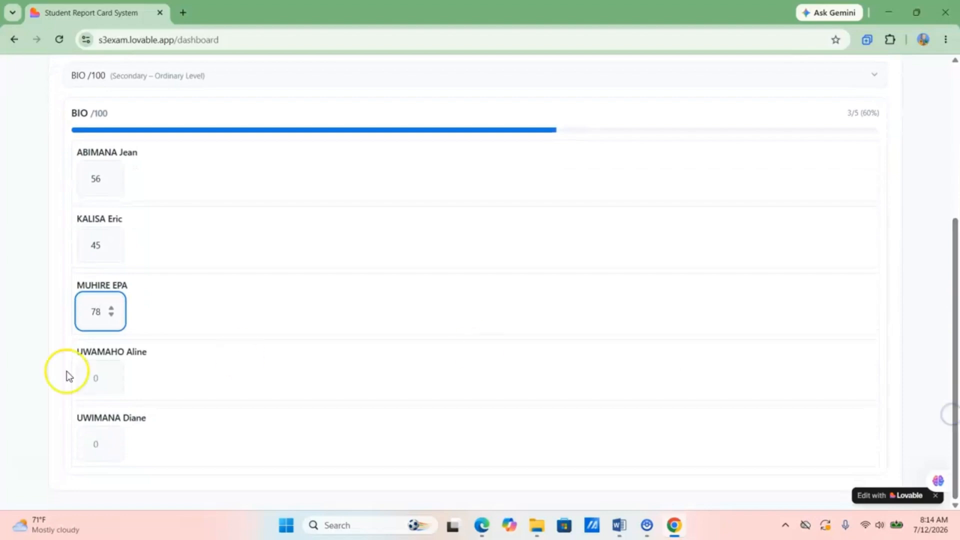
click(108, 378)
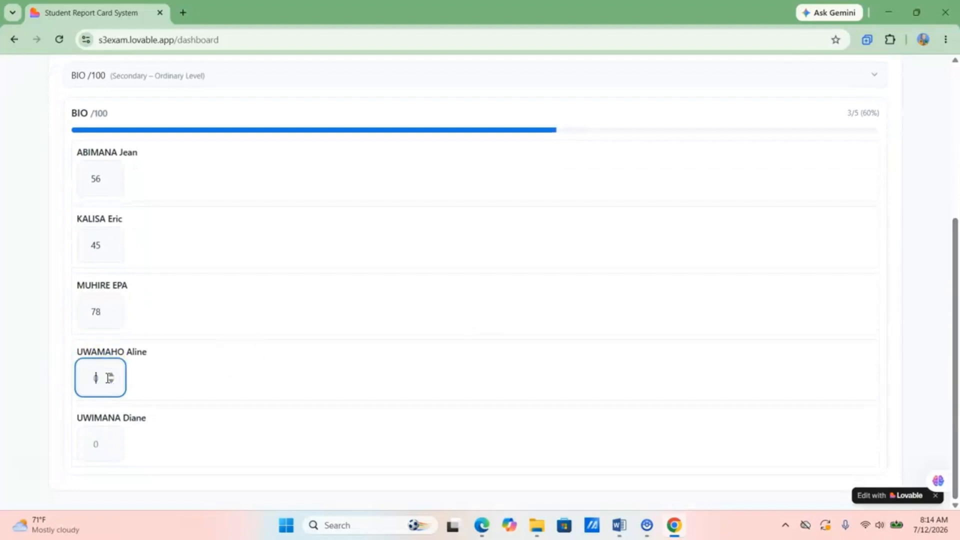
text(90)
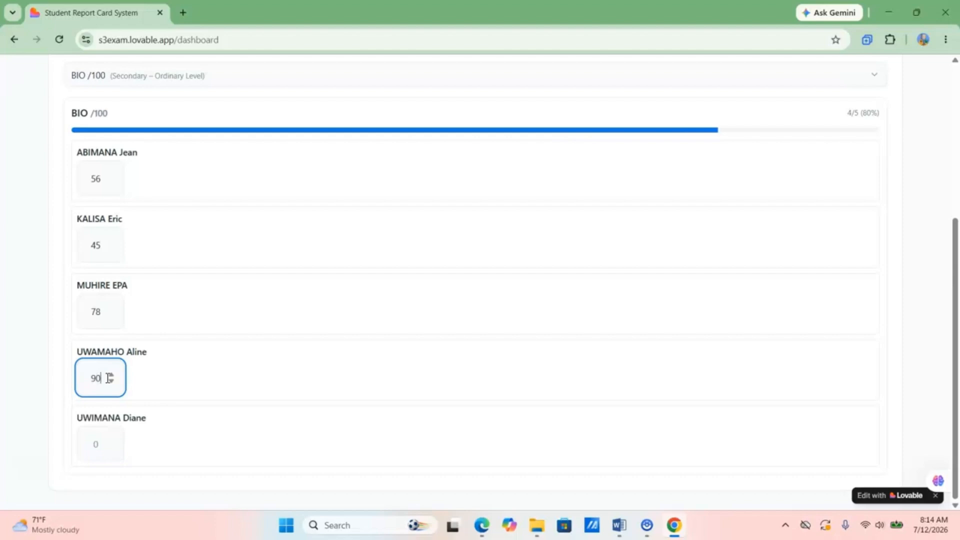
click(103, 442)
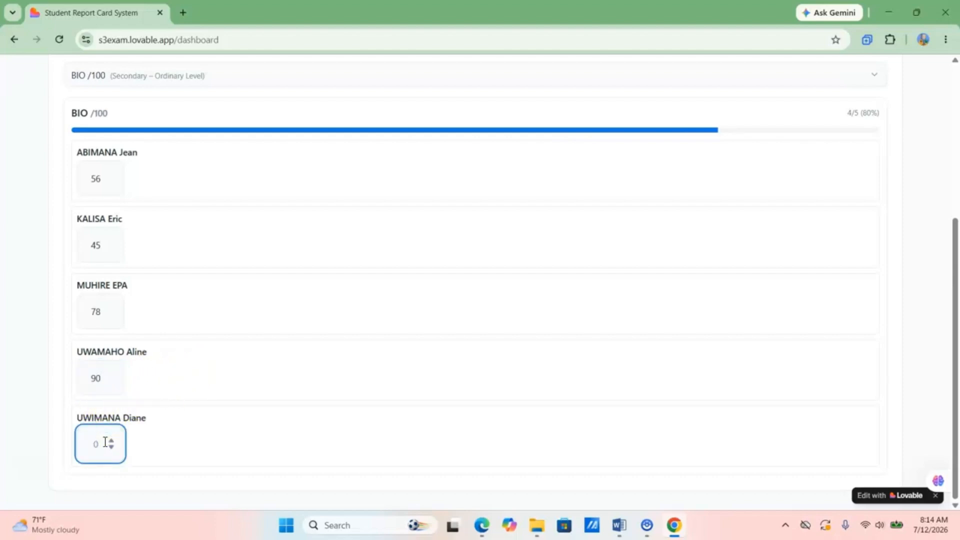
text(76)
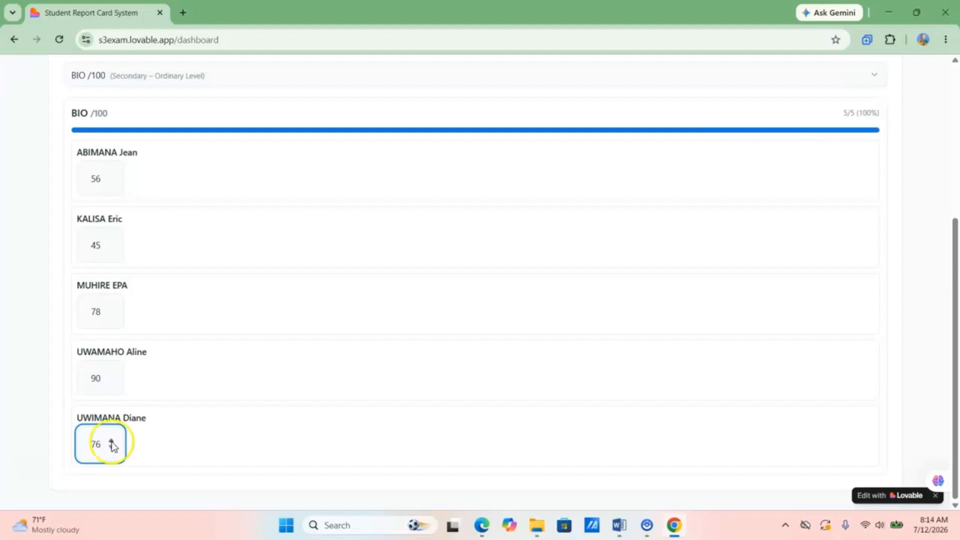
click(956, 362)
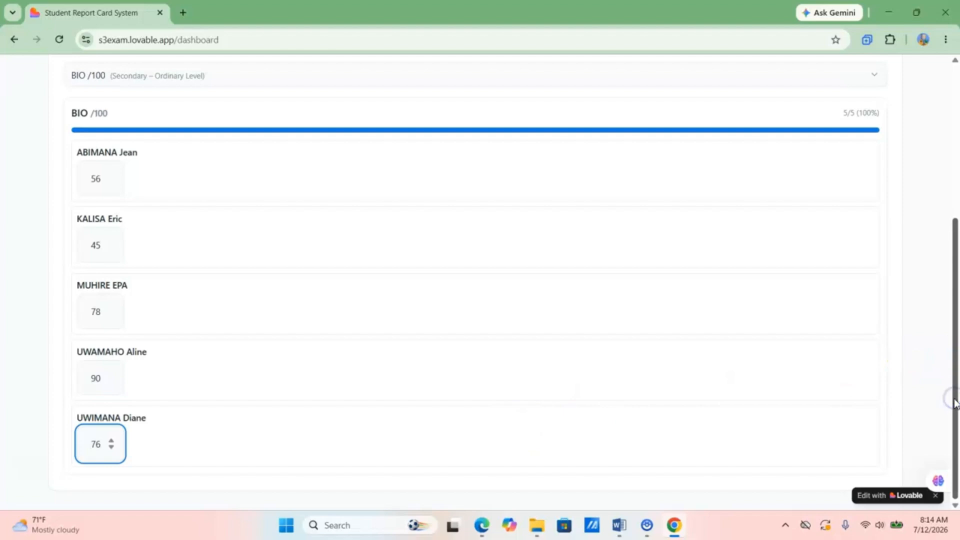
drag(955, 403, 955, 249)
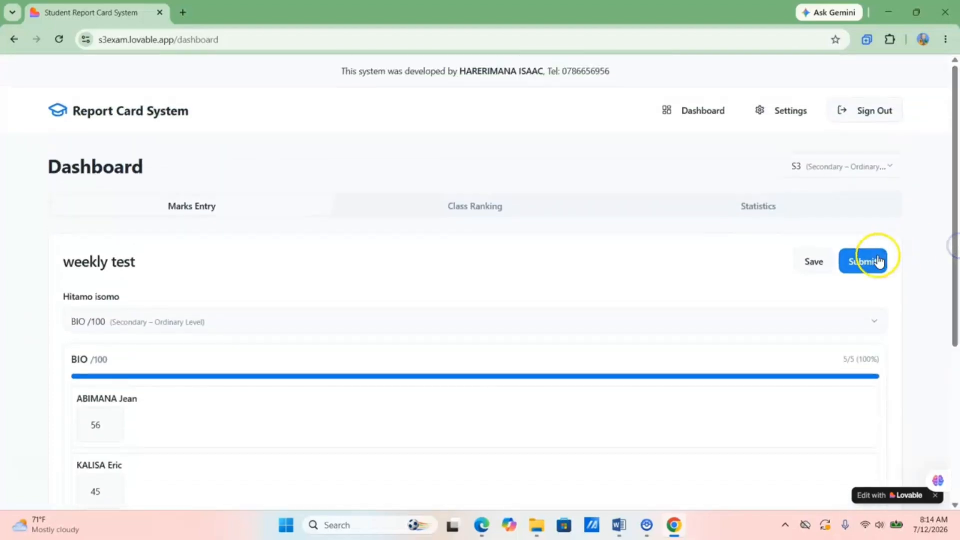
- Save the weekly test marks as a draft, submit them, then view the class ranking
click(823, 262)
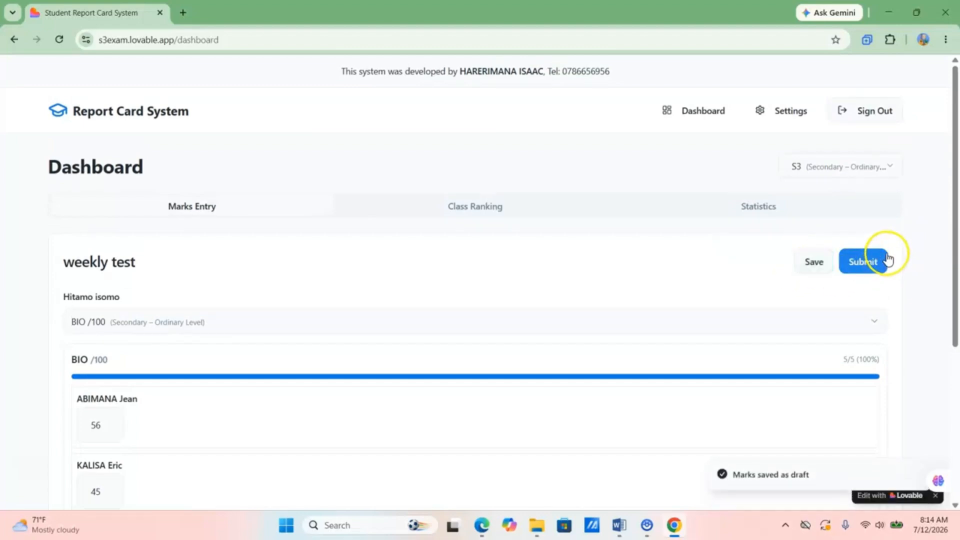
click(865, 259)
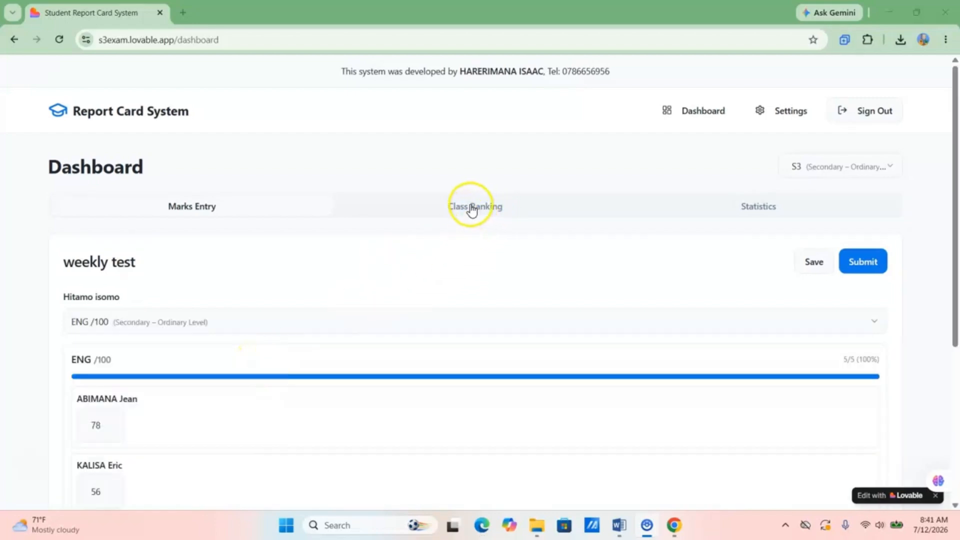
click(471, 207)
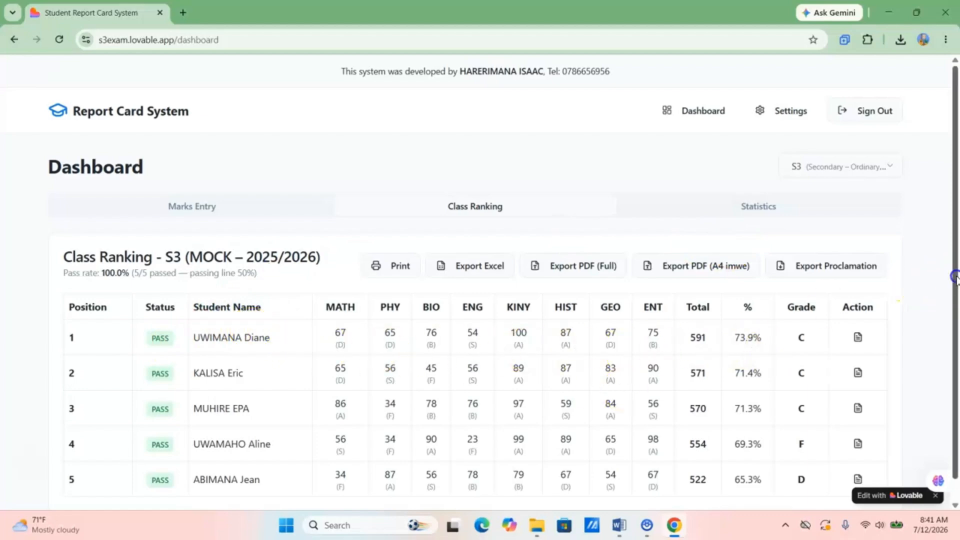
- Scroll the S3 class ranking to show totals from 591 down to 522
drag(957, 290, 957, 313)
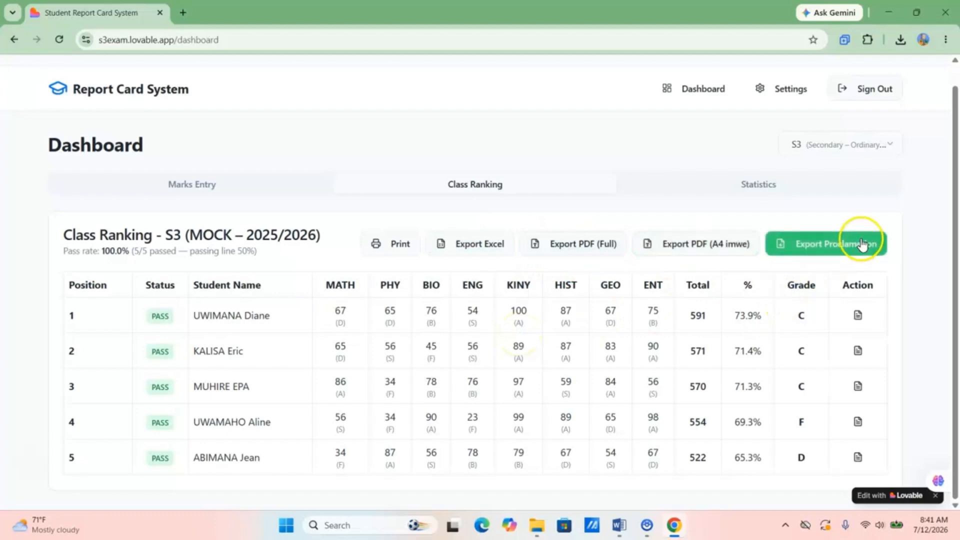
- Export the S3 ranking as a one-page A4 proclamation PDF, review it, then close it
click(690, 246)
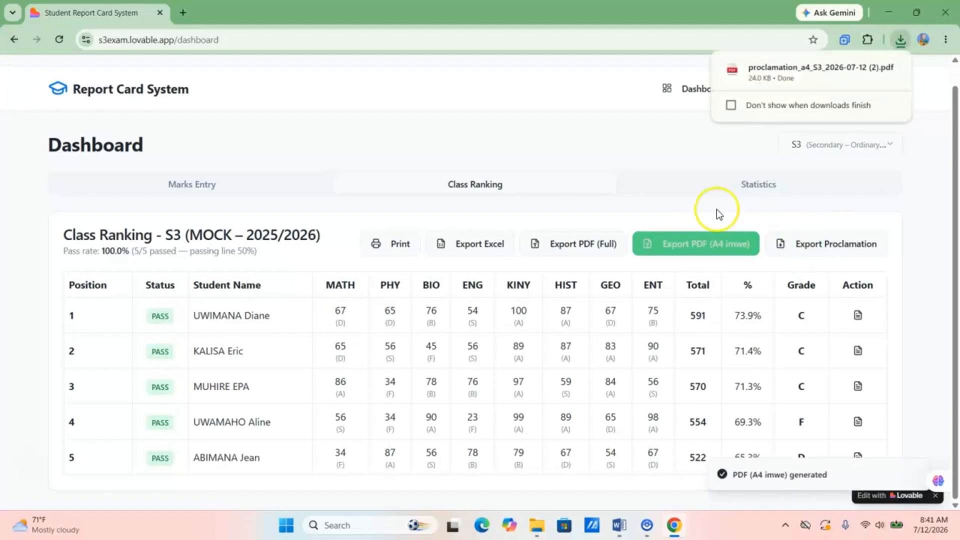
click(753, 68)
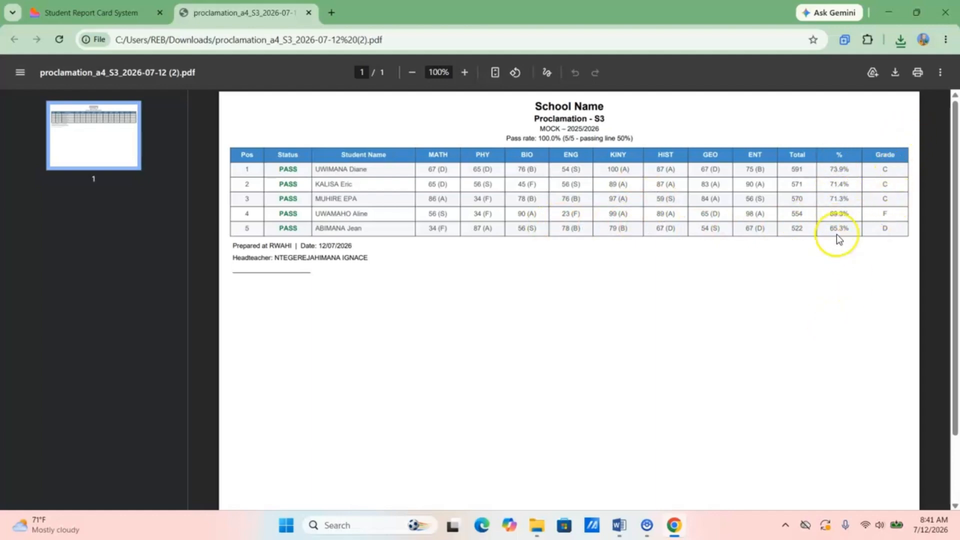
click(309, 13)
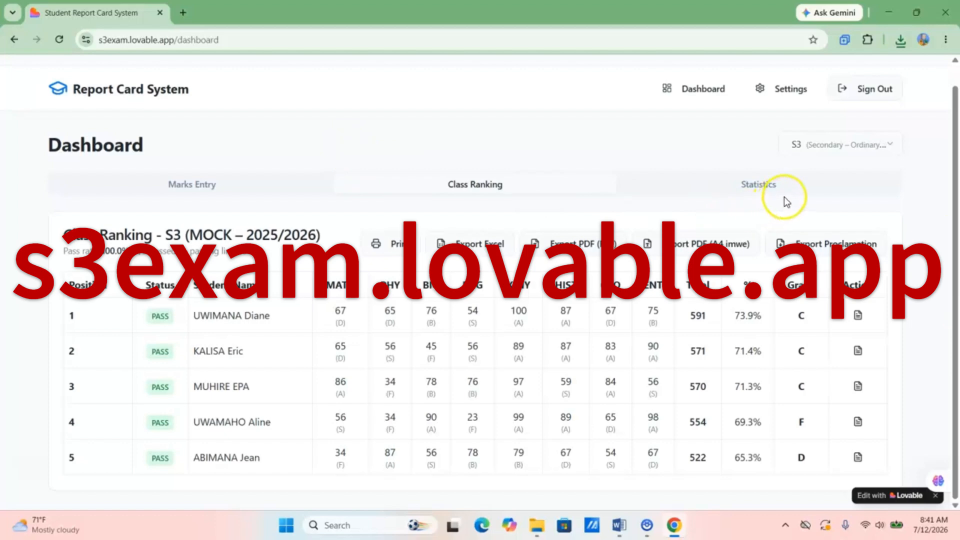
- Export the S3 class statistics as class_statistics_S3_2026-07-12.pdf and open the download
click(757, 186)
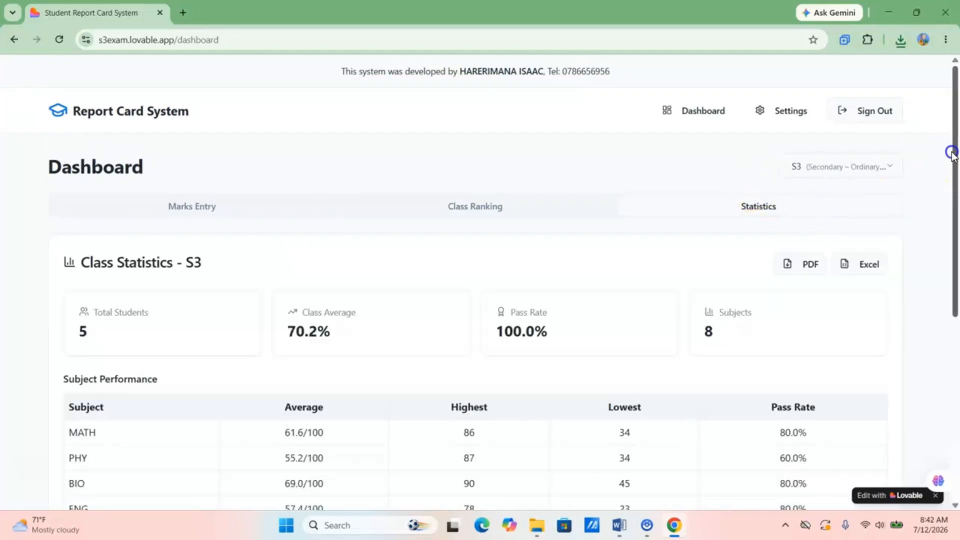
mouse_move(951, 151)
mouse_down()
mouse_move(951, 203)
mouse_move(951, 160)
mouse_up()
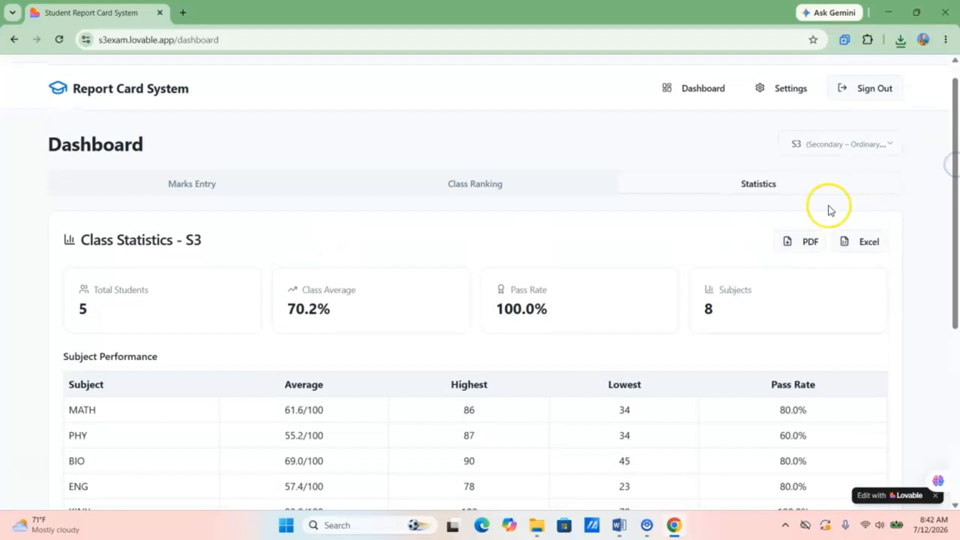
click(795, 242)
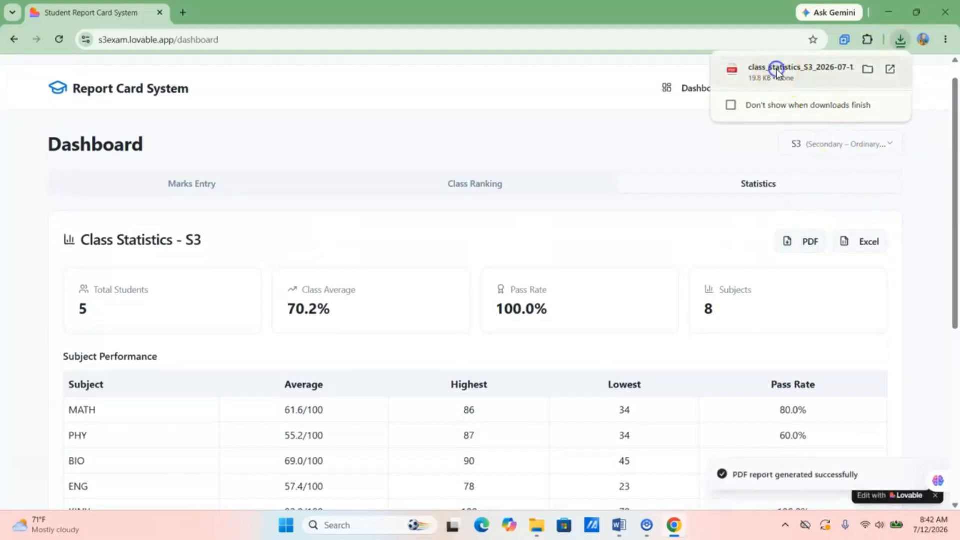
click(776, 69)
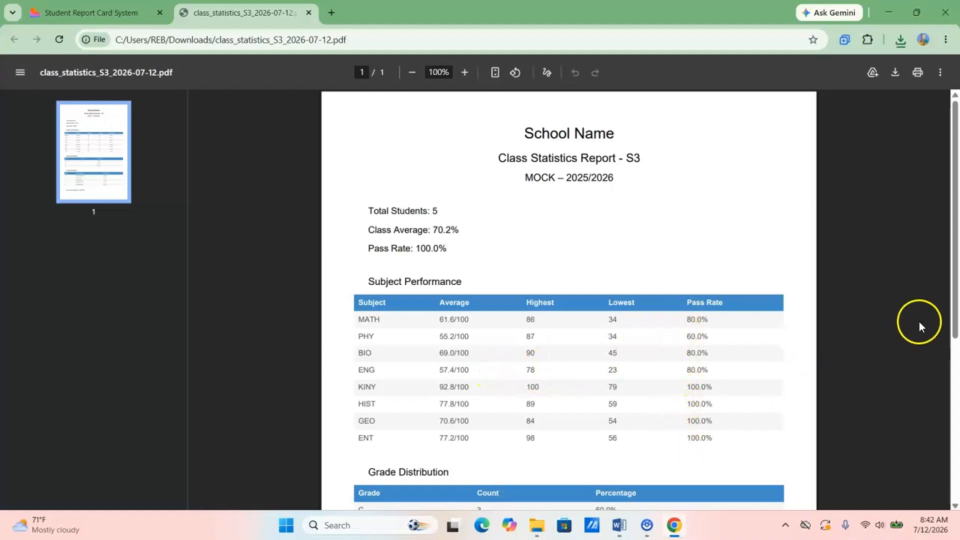
- Review the statistics PDF down to Top 5 Performers and back, then close it
drag(955, 277, 955, 435)
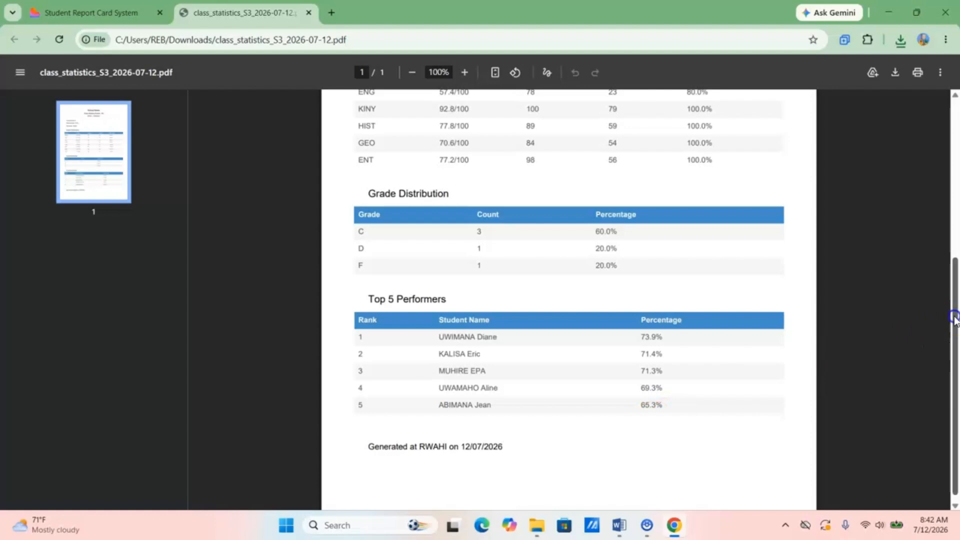
drag(956, 320, 957, 132)
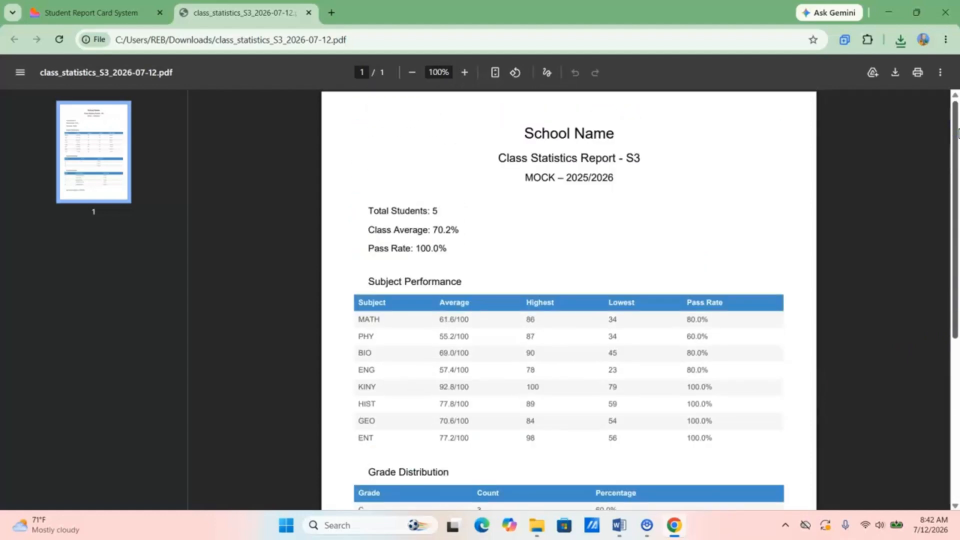
click(307, 12)
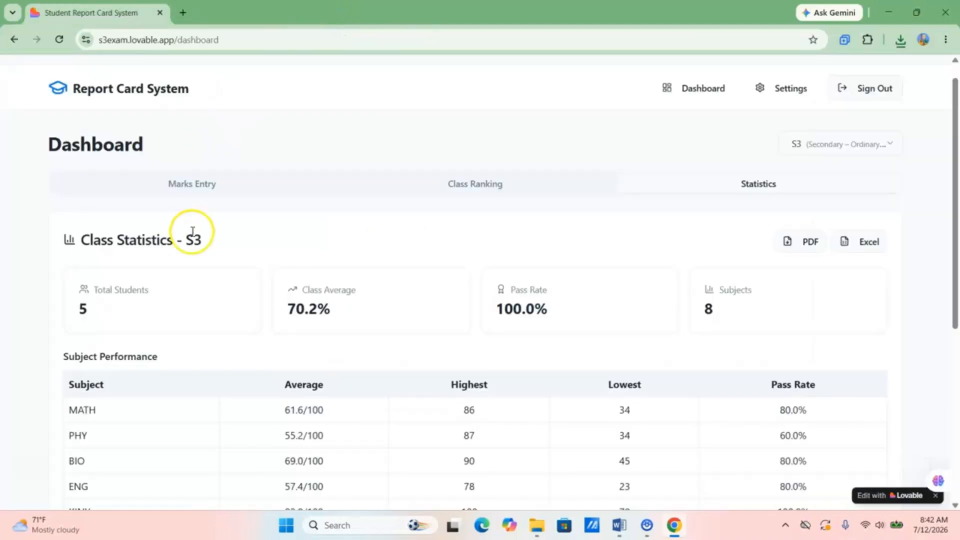